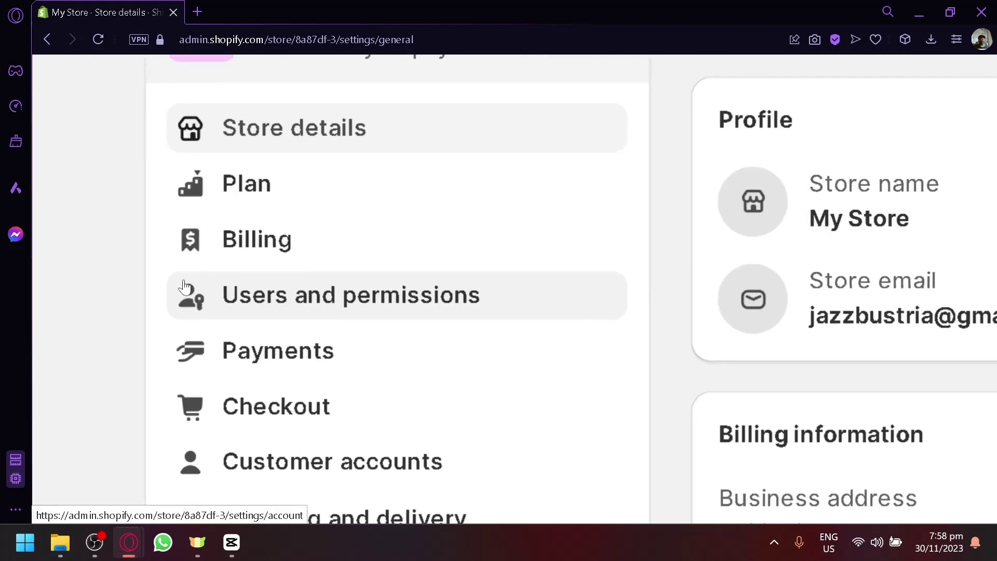
Step: Open the store's Payments settings
{"action": "scroll", "coordinate": [183, 280], "scroll_direction": "up", "scroll_amount": 1}
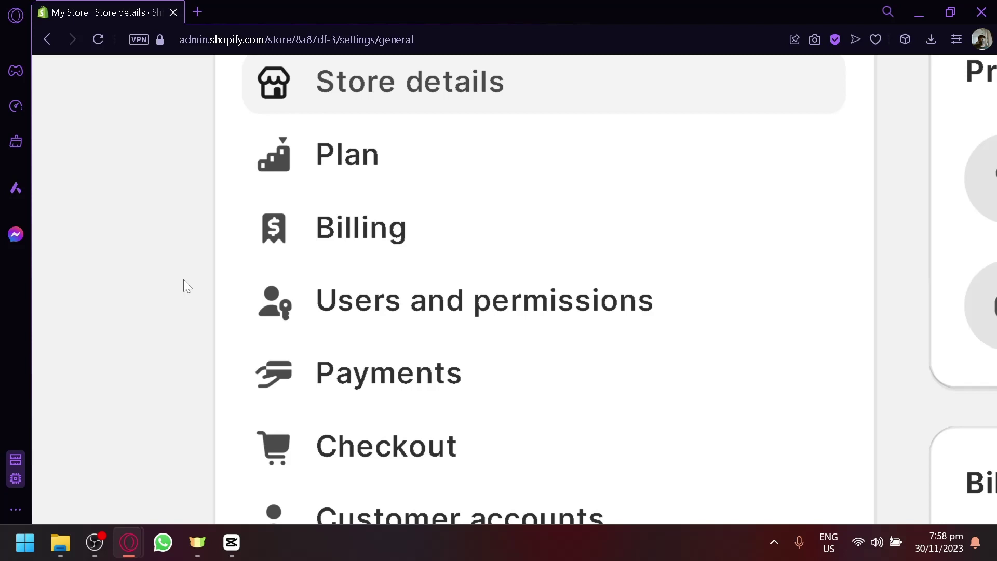
{"action": "scroll", "coordinate": [184, 283], "scroll_direction": "down", "scroll_amount": 2}
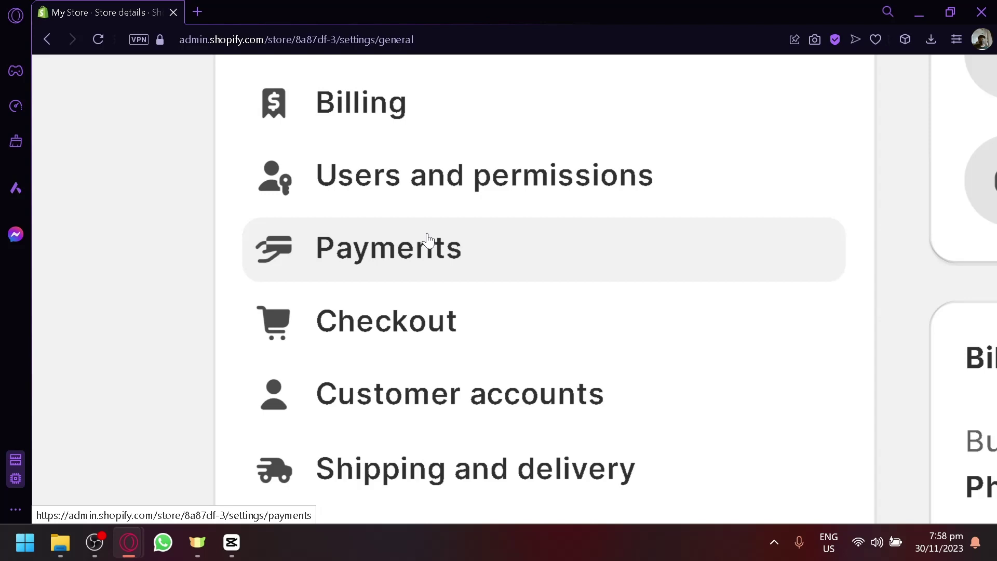
{"action": "left_click", "coordinate": [427, 240]}
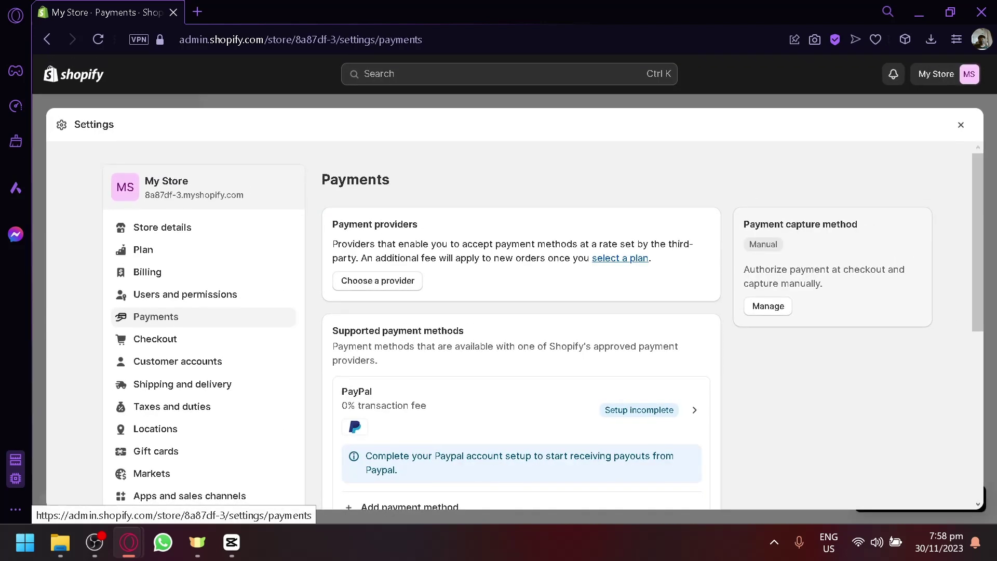
Step: Look through the Payments settings, covering payment providers, supported payment methods, manual payment methods and payment customizations
{"action": "scroll", "coordinate": [808, 295], "scroll_direction": "down", "scroll_amount": 5}
{"action": "scroll", "coordinate": [808, 300], "scroll_direction": "up", "scroll_amount": 5}
{"action": "scroll", "coordinate": [426, 197], "scroll_direction": "down", "scroll_amount": 2}
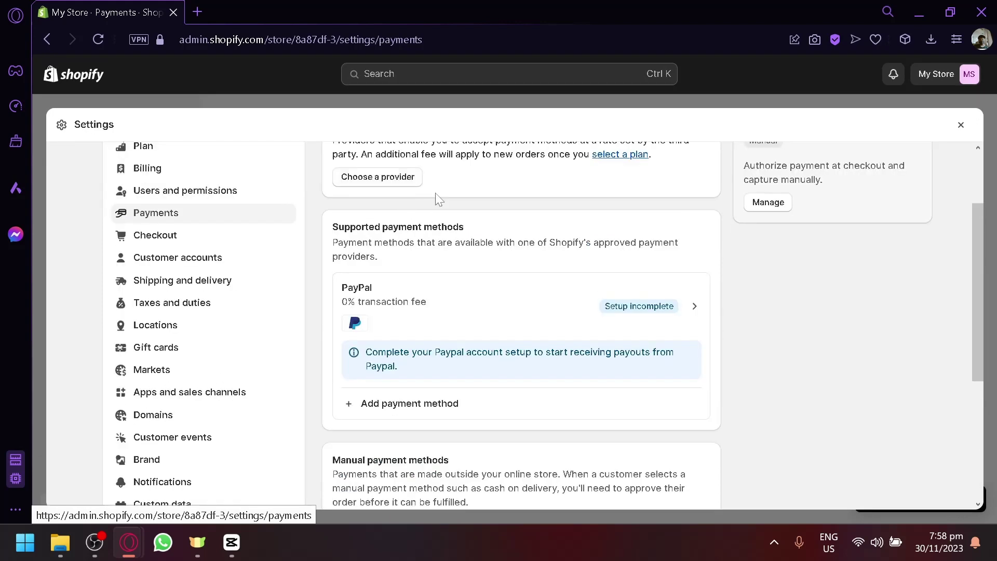
{"action": "scroll", "coordinate": [457, 191], "scroll_direction": "down", "scroll_amount": 2}
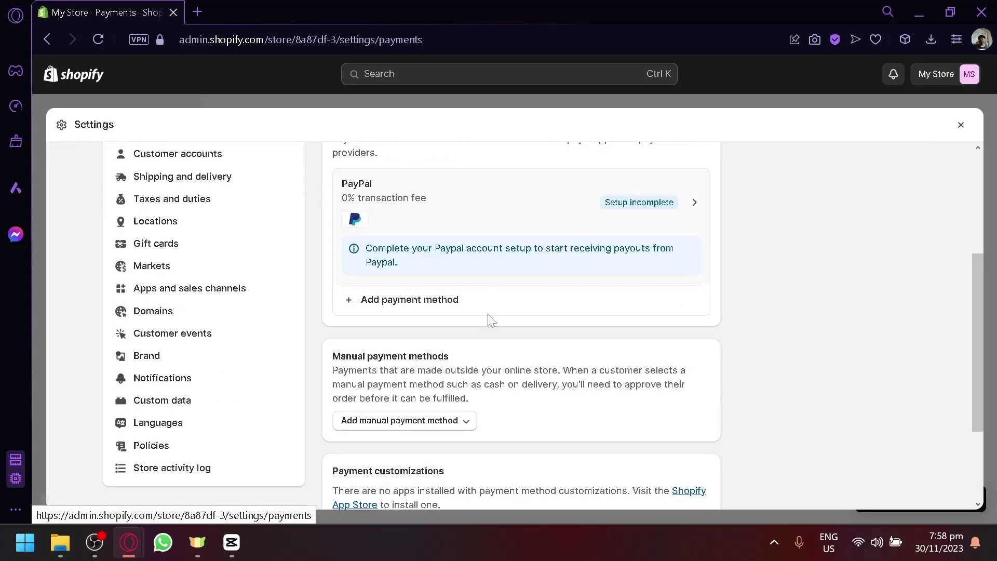
{"action": "scroll", "coordinate": [490, 318], "scroll_direction": "down", "scroll_amount": 2}
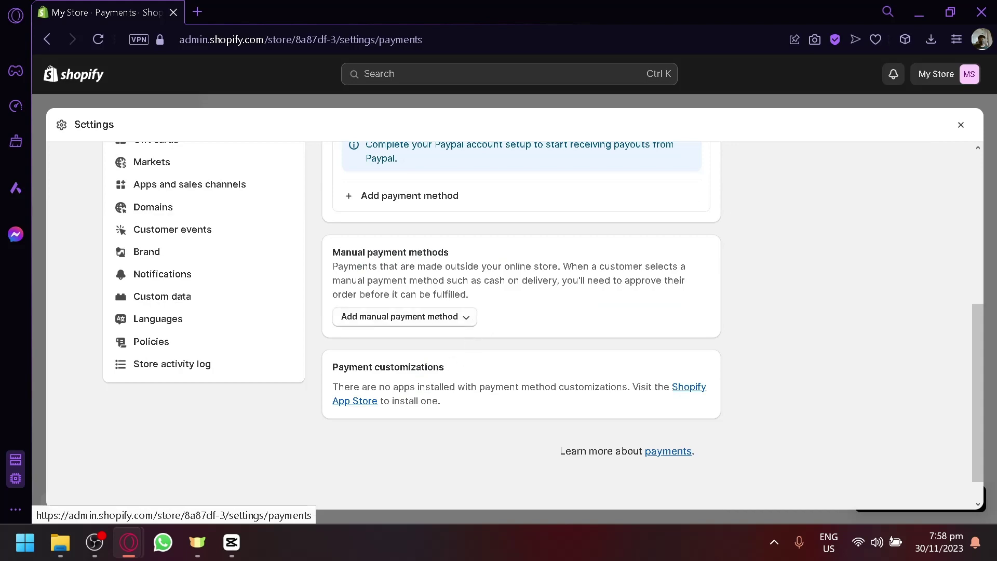
{"action": "scroll", "coordinate": [472, 381], "scroll_direction": "up", "scroll_amount": 5}
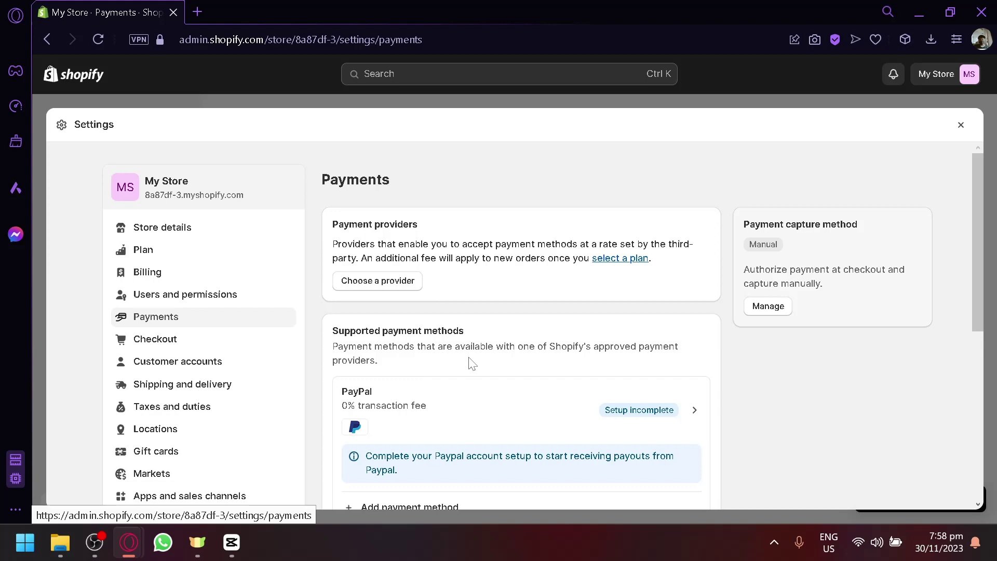
{"action": "scroll", "coordinate": [505, 409], "scroll_direction": "down", "scroll_amount": 4}
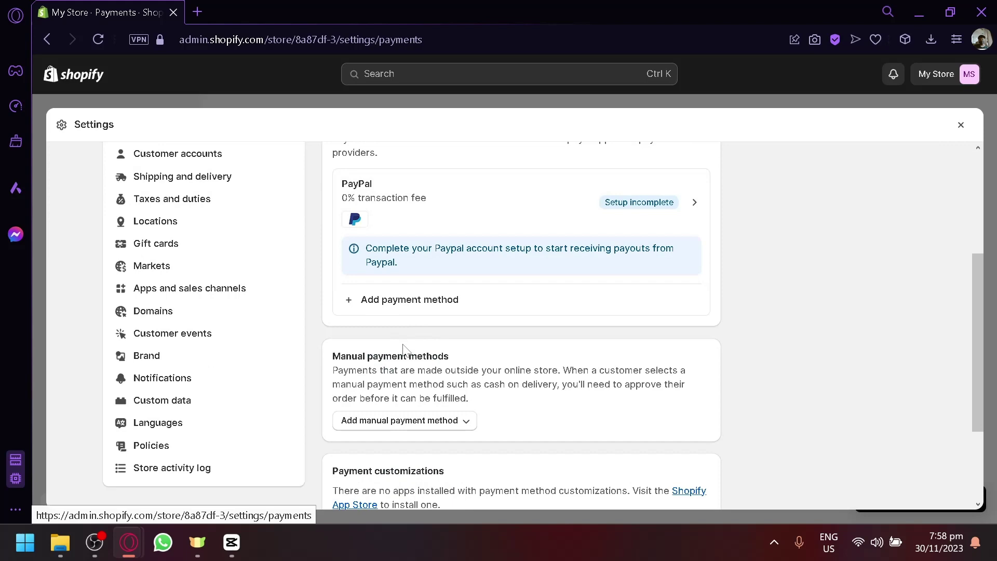
{"action": "scroll", "coordinate": [520, 322], "scroll_direction": "up", "scroll_amount": 4}
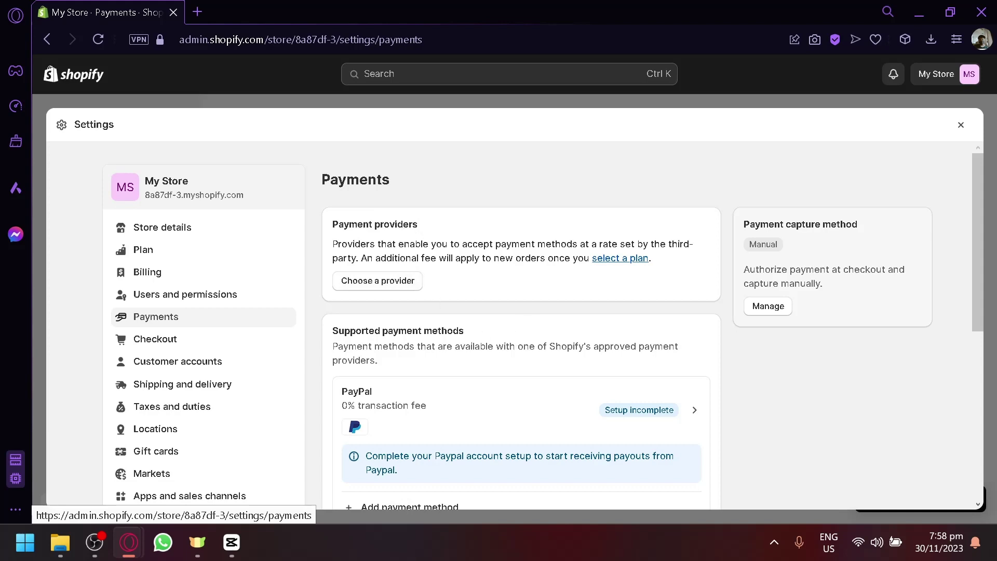
{"action": "scroll", "coordinate": [445, 283], "scroll_direction": "down", "scroll_amount": 2}
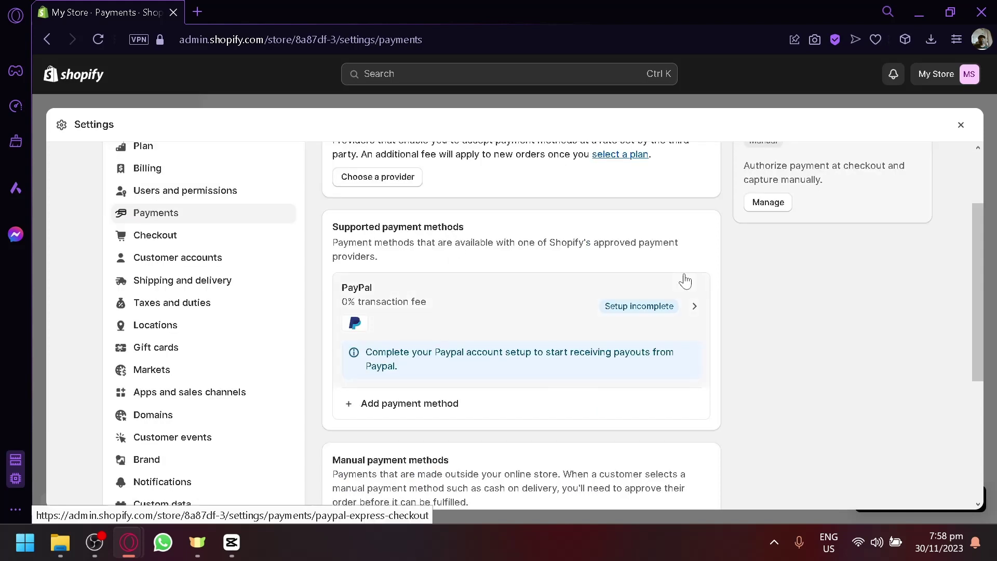
{"action": "scroll", "coordinate": [685, 281], "scroll_direction": "up", "scroll_amount": 2}
{"action": "scroll", "coordinate": [874, 212], "scroll_direction": "down", "scroll_amount": 2}
{"action": "scroll", "coordinate": [864, 224], "scroll_direction": "up", "scroll_amount": 2}
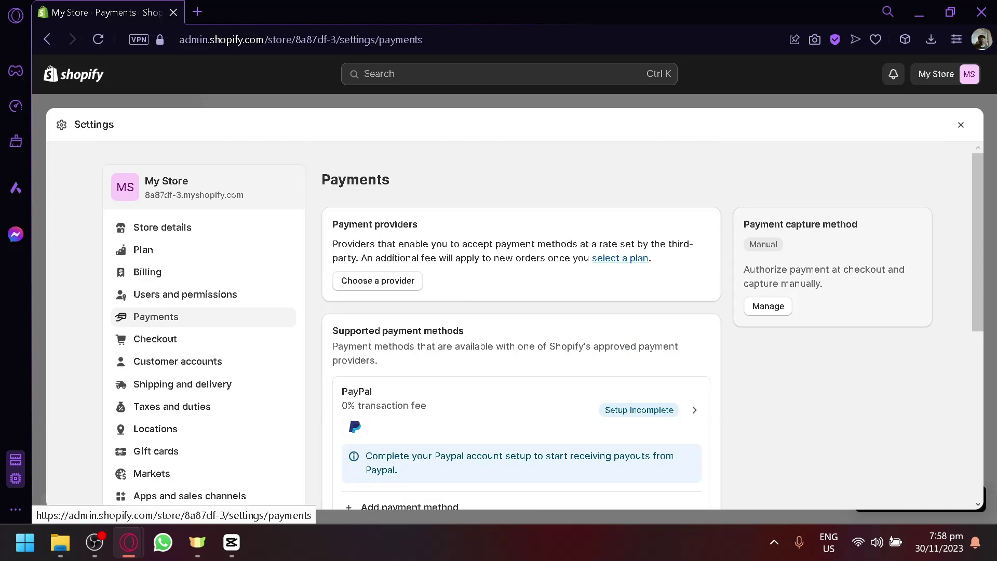
{"action": "scroll", "coordinate": [815, 271], "scroll_direction": "down", "scroll_amount": 6}
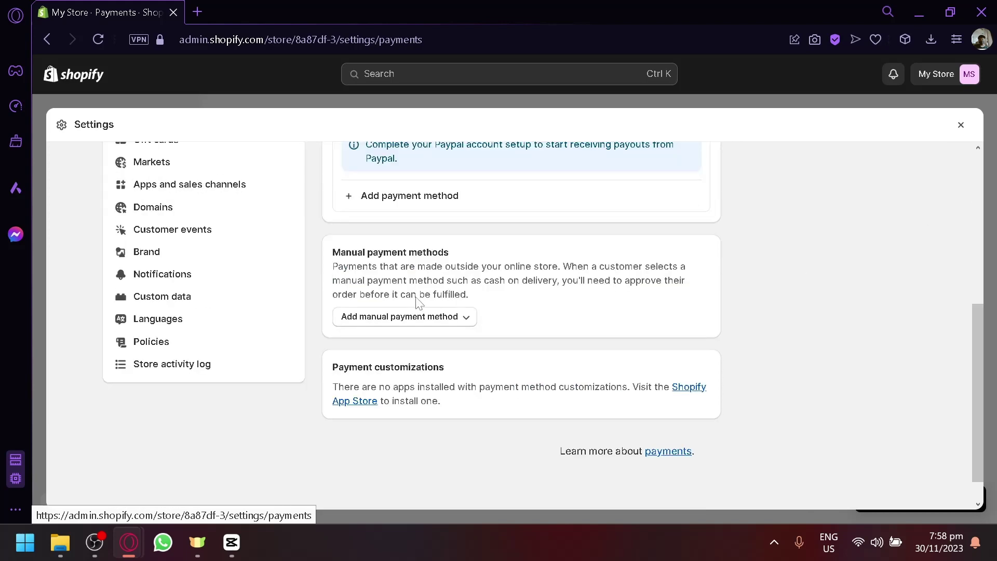
{"action": "scroll", "coordinate": [470, 257], "scroll_direction": "up", "scroll_amount": 2}
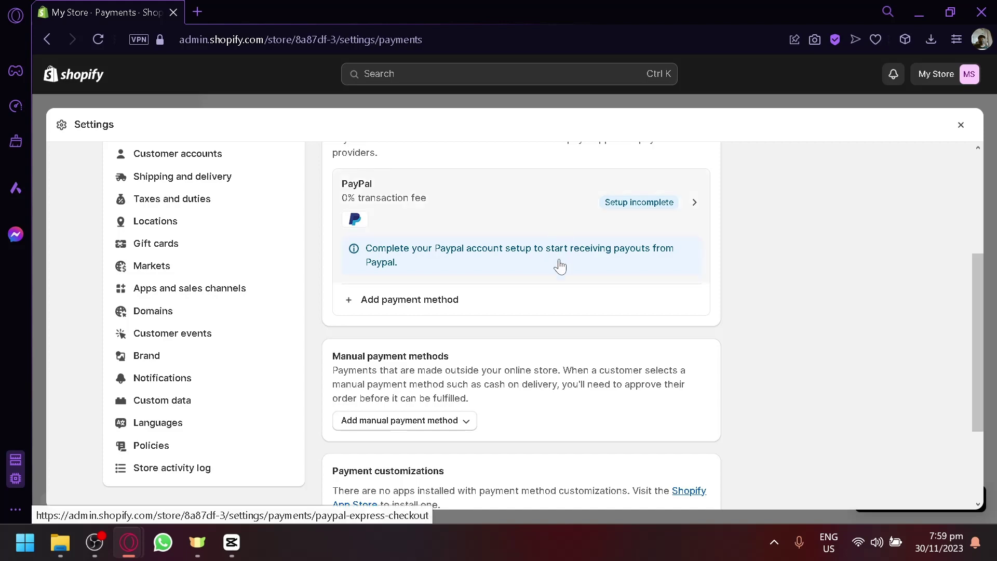
{"action": "scroll", "coordinate": [560, 269], "scroll_direction": "up", "scroll_amount": 4}
{"action": "scroll", "coordinate": [445, 329], "scroll_direction": "down", "scroll_amount": 6}
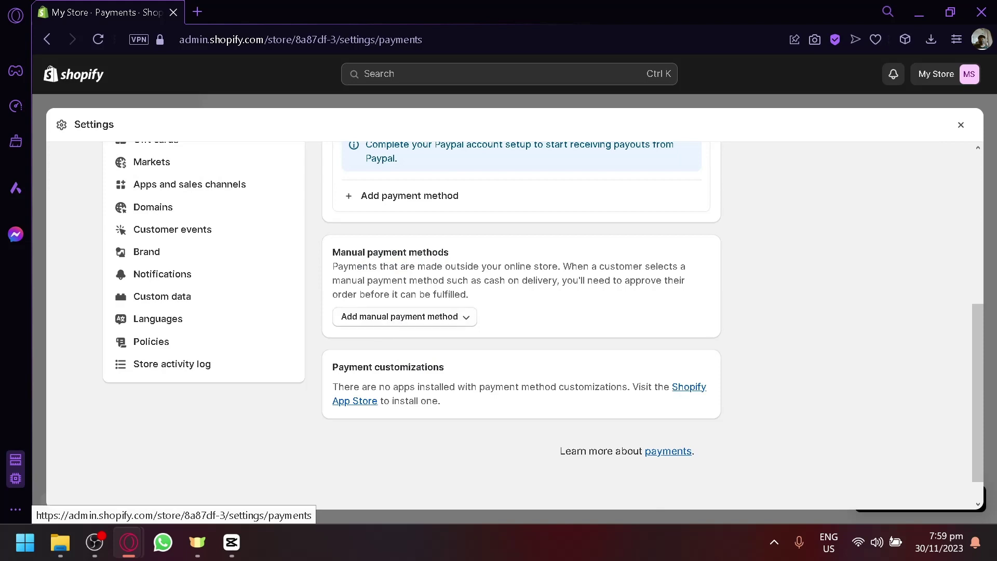
Step: Examine the Manual payment methods section and read its description of payments made outside the online store
{"action": "scroll", "coordinate": [372, 216], "scroll_direction": "up", "scroll_amount": 5}
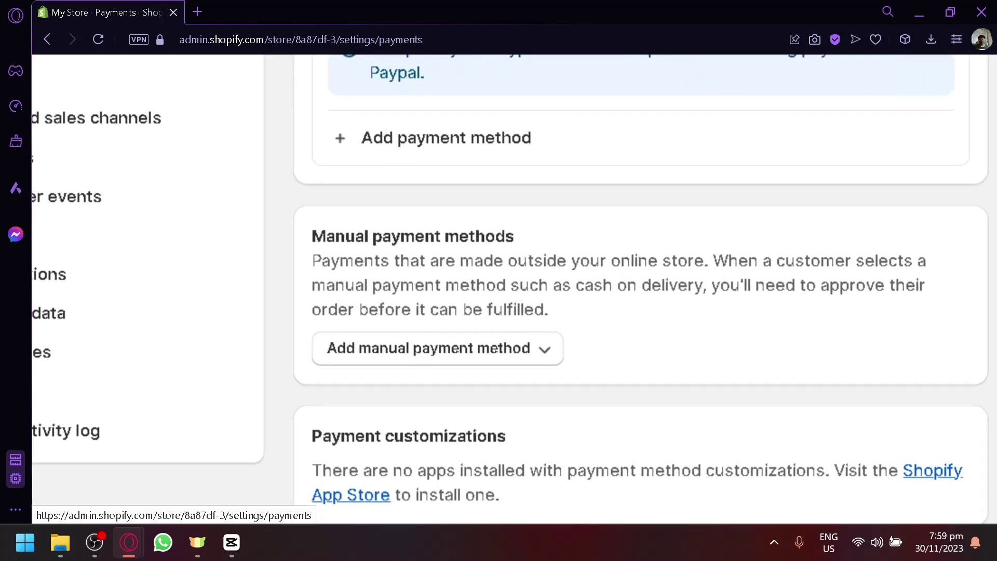
{"action": "scroll", "coordinate": [519, 280], "scroll_direction": "up", "scroll_amount": 1}
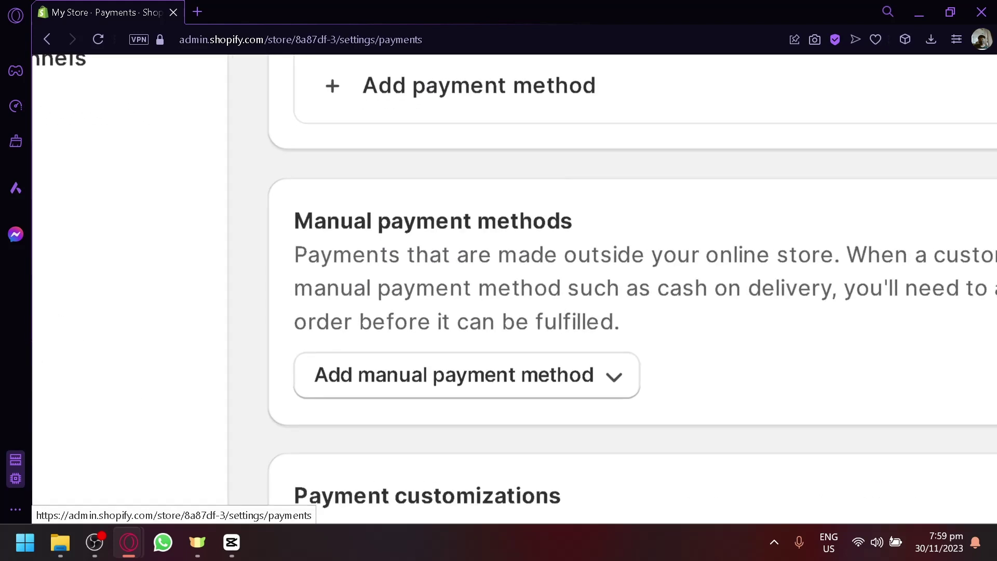
{"action": "scroll", "coordinate": [519, 280], "scroll_direction": "up", "scroll_amount": 3}
{"action": "scroll", "coordinate": [572, 280], "scroll_direction": "right", "scroll_amount": 2}
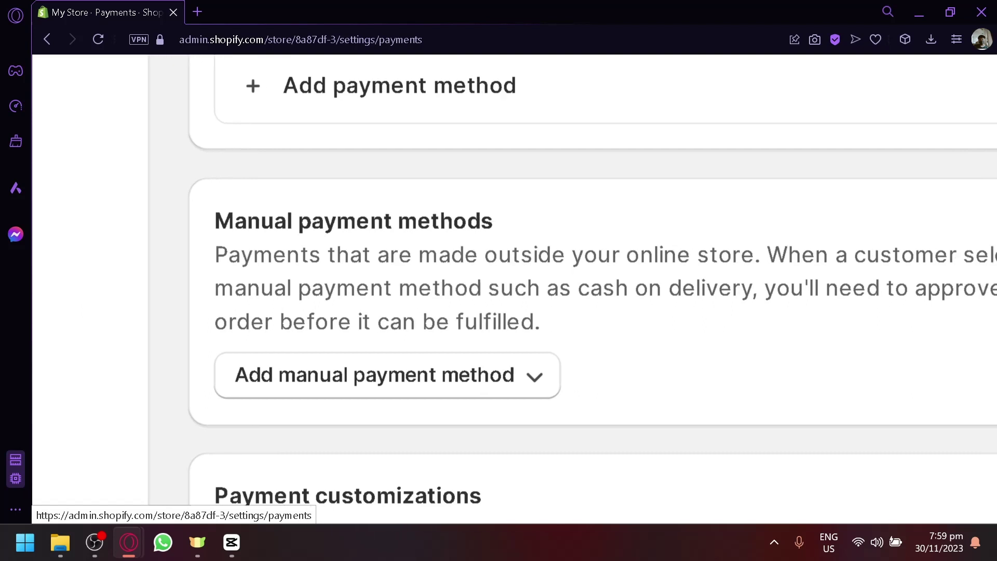
{"action": "scroll", "coordinate": [571, 280], "scroll_direction": "right", "scroll_amount": 5}
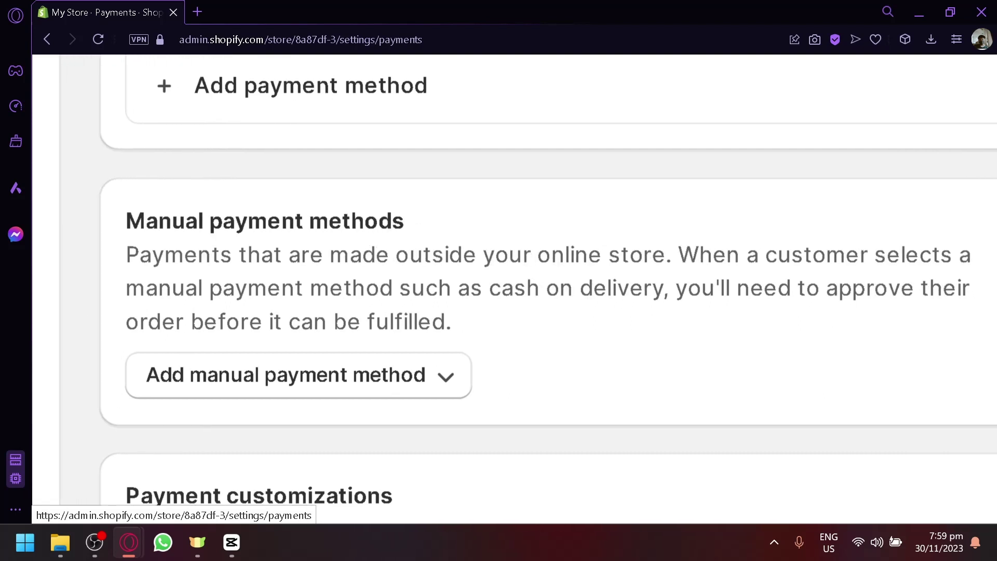
{"action": "scroll", "coordinate": [561, 362], "scroll_direction": "right", "scroll_amount": 1}
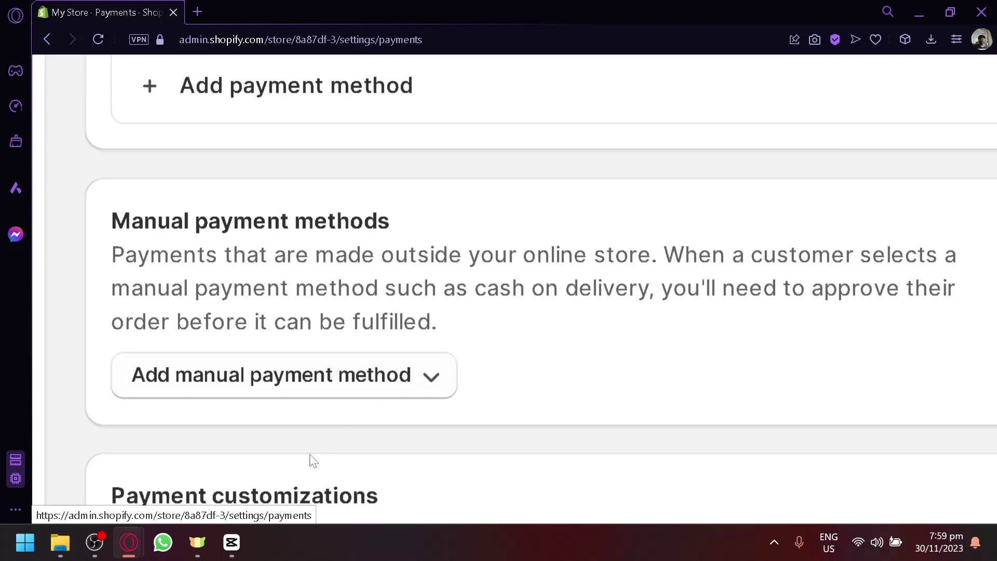
{"action": "key", "text": "ctrl+0"}
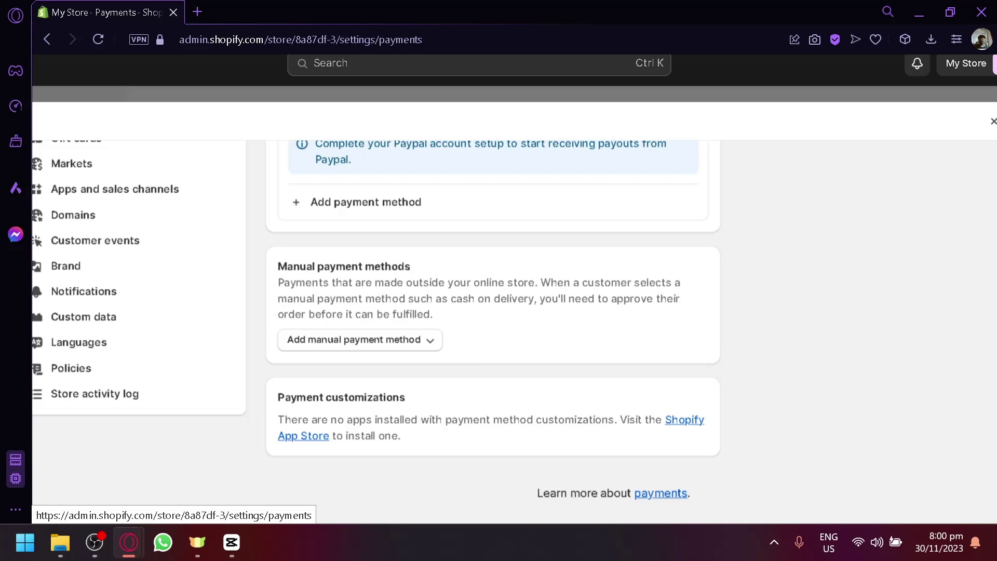
Step: Set up Cash on Delivery (COD) with additional details "This is not applicable for custom made products. We will not accept COD for those types of orders."
{"action": "left_click", "coordinate": [393, 345]}
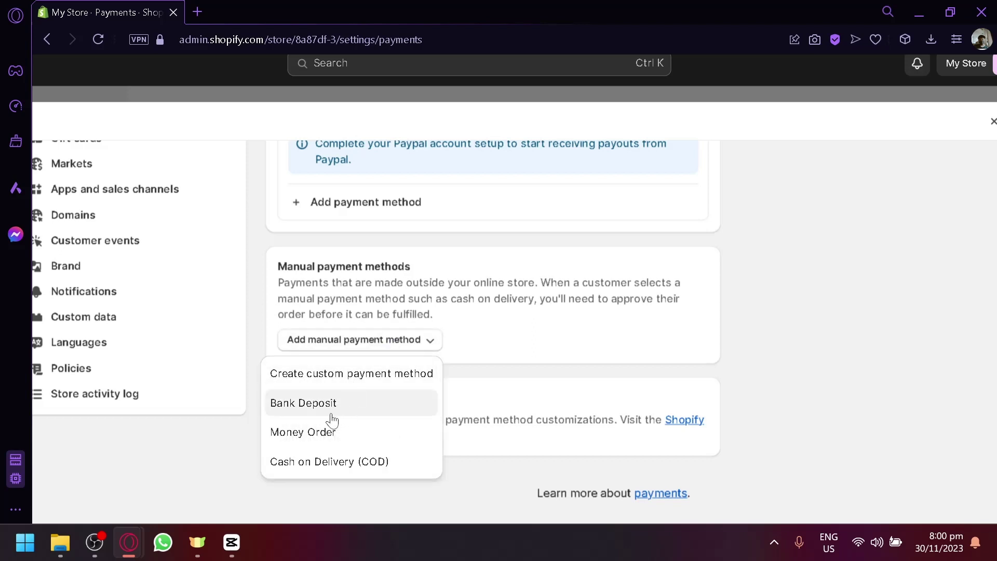
{"action": "left_click", "coordinate": [402, 461]}
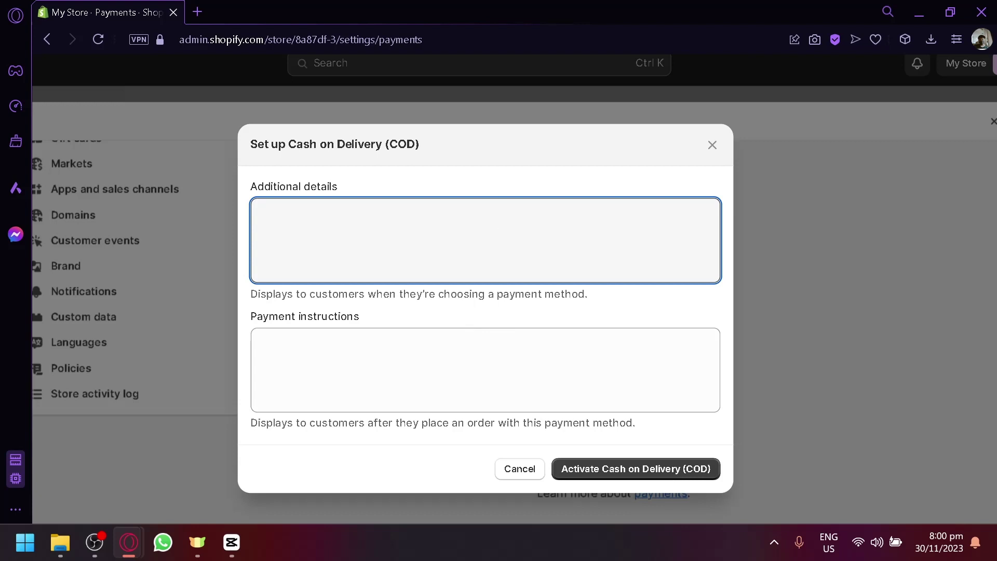
{"action": "type", "text": "This is not applicable for cutom mad"}
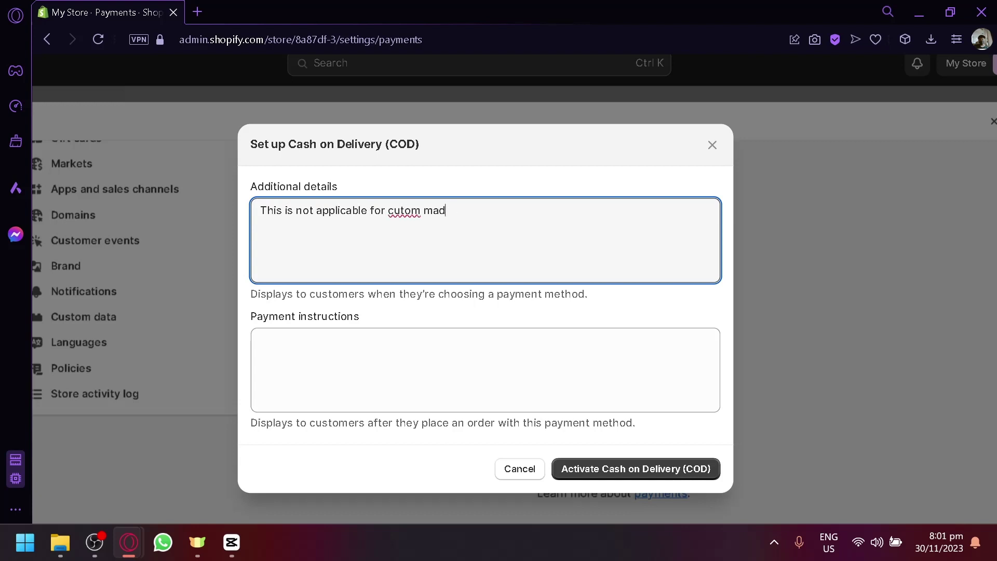
{"action": "key", "text": "BackSpace"}
{"action": "key", "text": "BackSpace"}
{"action": "key", "text": "BackSpace"}
{"action": "key", "text": "BackSpace"}
{"action": "key", "text": "BackSpace"}
{"action": "key", "text": "BackSpace"}
{"action": "key", "text": "BackSpace"}
{"action": "type", "text": "stom made products. "}
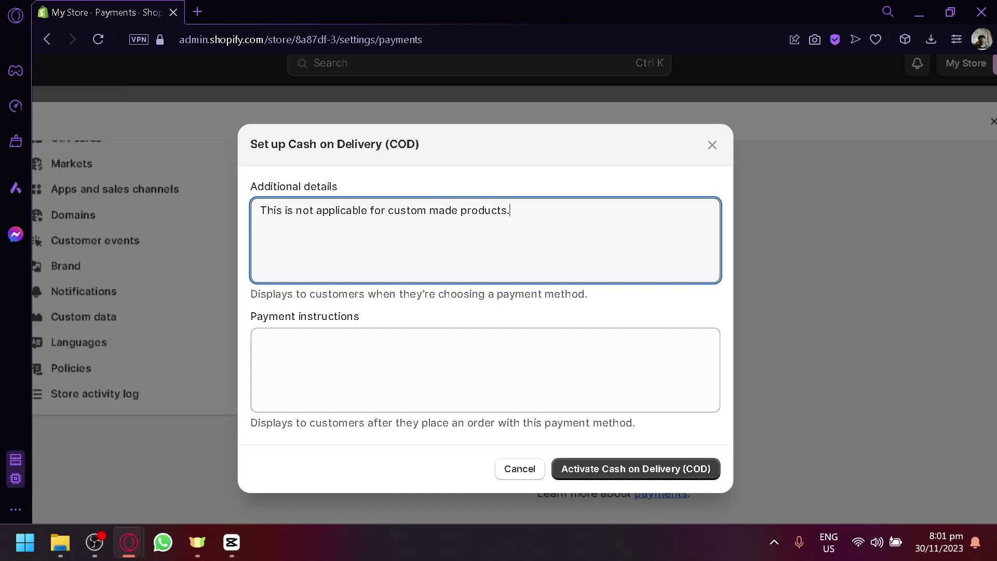
{"action": "type", "text": "We will not accept C"}
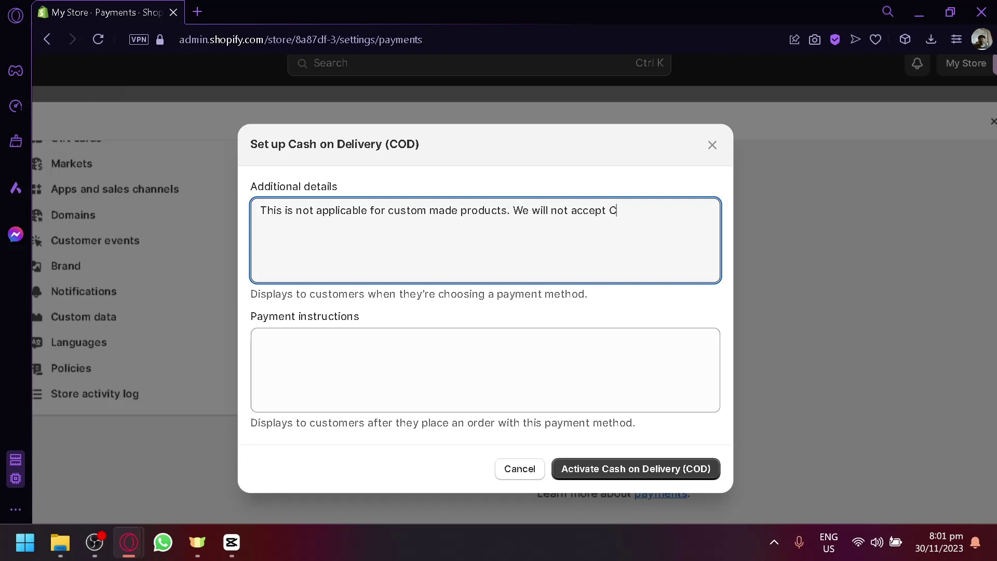
{"action": "type", "text": "OD for those types of orders."}
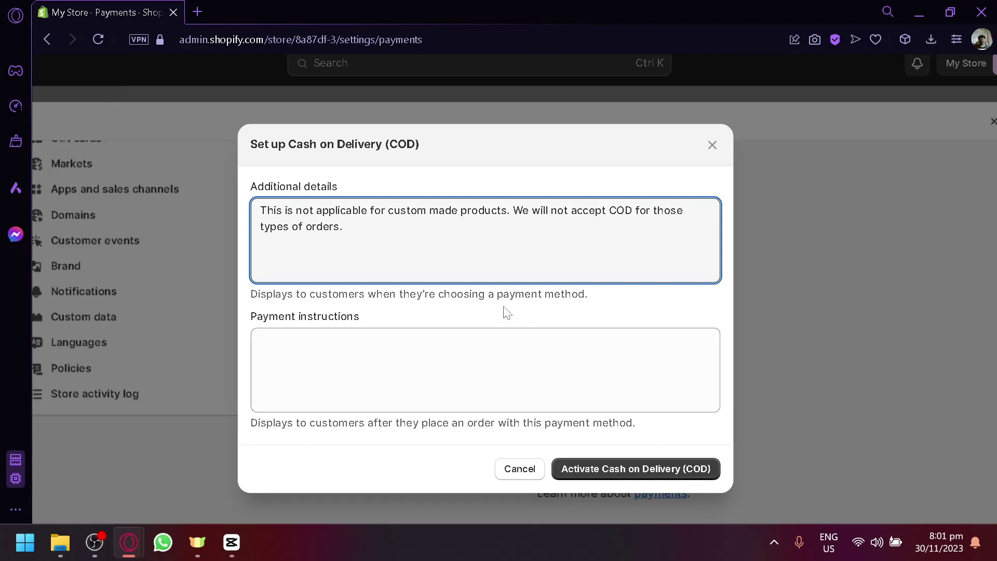
{"action": "left_click_drag", "start_coordinate": [284, 227], "coordinate": [236, 216]}
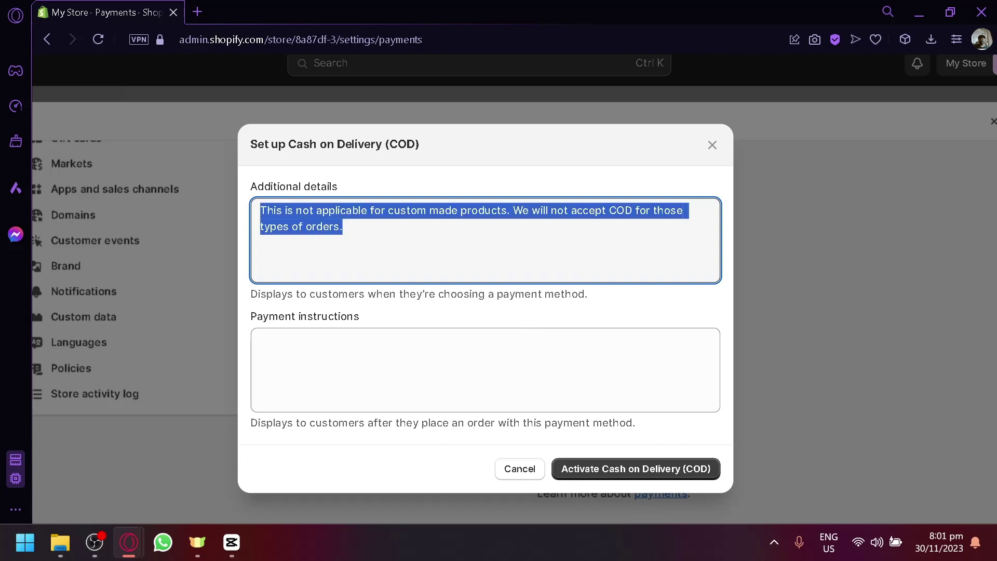
{"action": "left_click", "coordinate": [466, 320]}
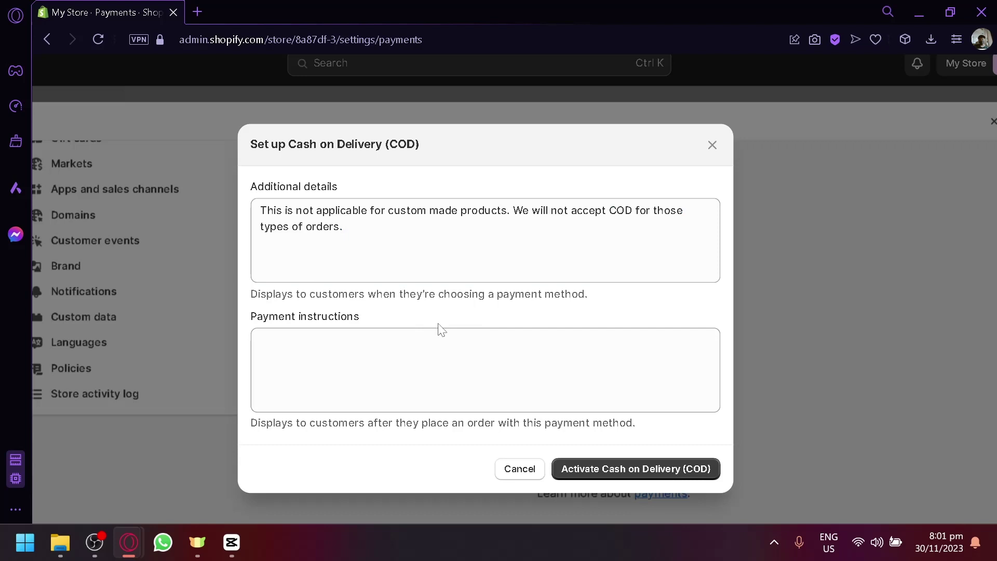
Step: Enter the payment instructions "Please pay exact upon delivery." and activate Cash on Delivery (COD)
{"action": "left_click", "coordinate": [417, 362]}
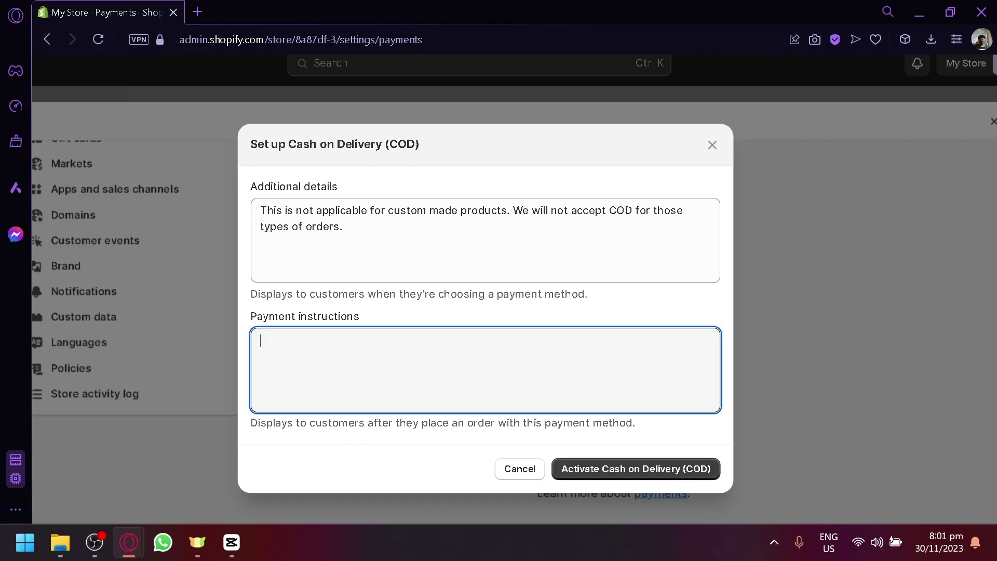
{"action": "type", "text": "Please pay exact upon deliv"}
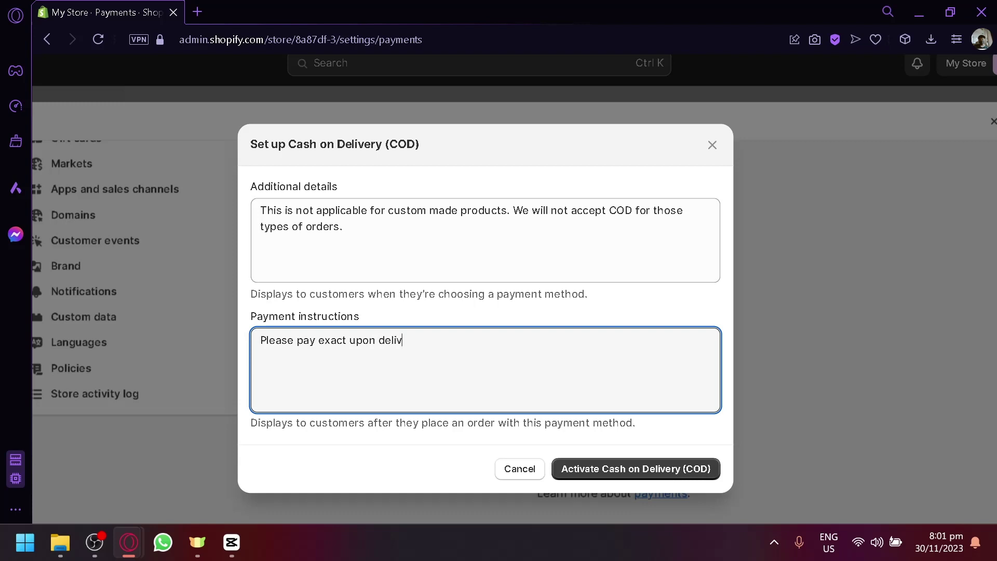
{"action": "type", "text": "ery."}
{"action": "left_click", "coordinate": [693, 460]}
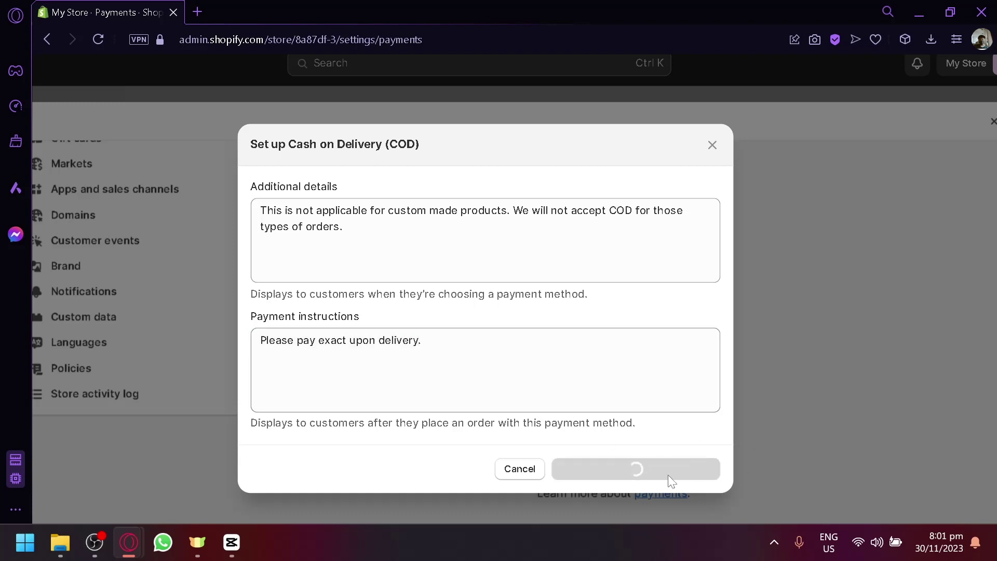
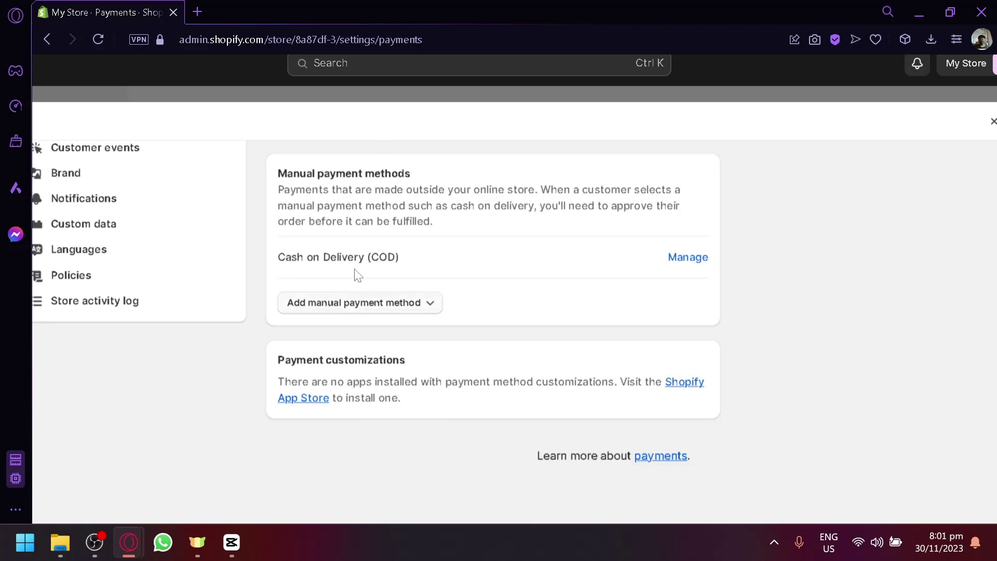
Step: Add Bank Deposit as a manual payment method and activate it with its details and instructions left blank
{"action": "left_click", "coordinate": [431, 308]}
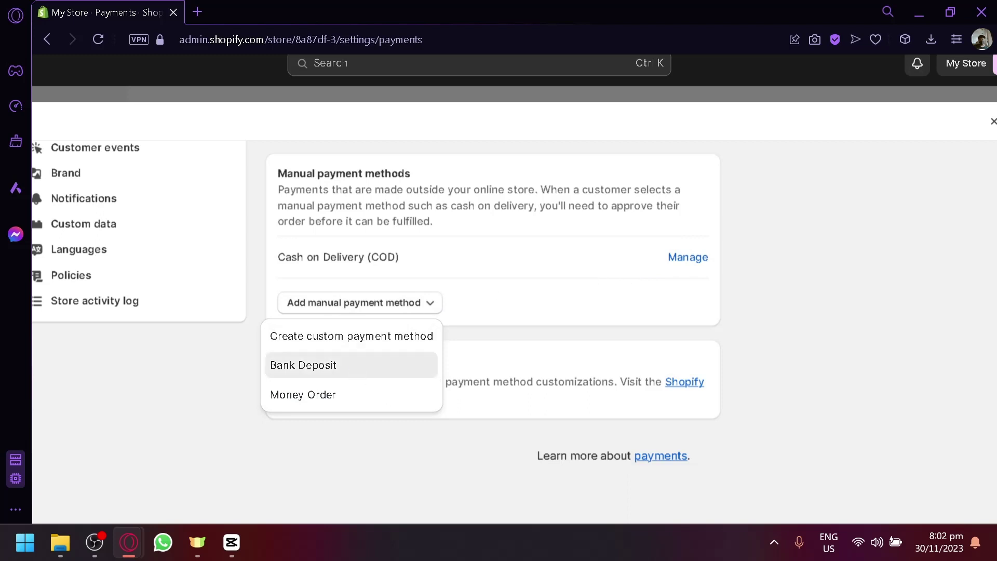
{"action": "left_click", "coordinate": [303, 365]}
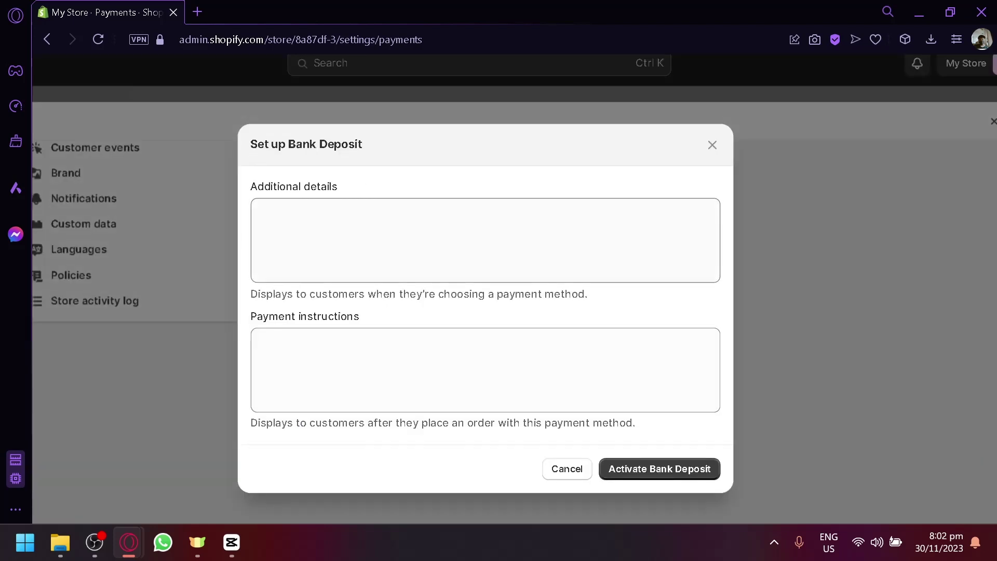
{"action": "left_click", "coordinate": [632, 466]}
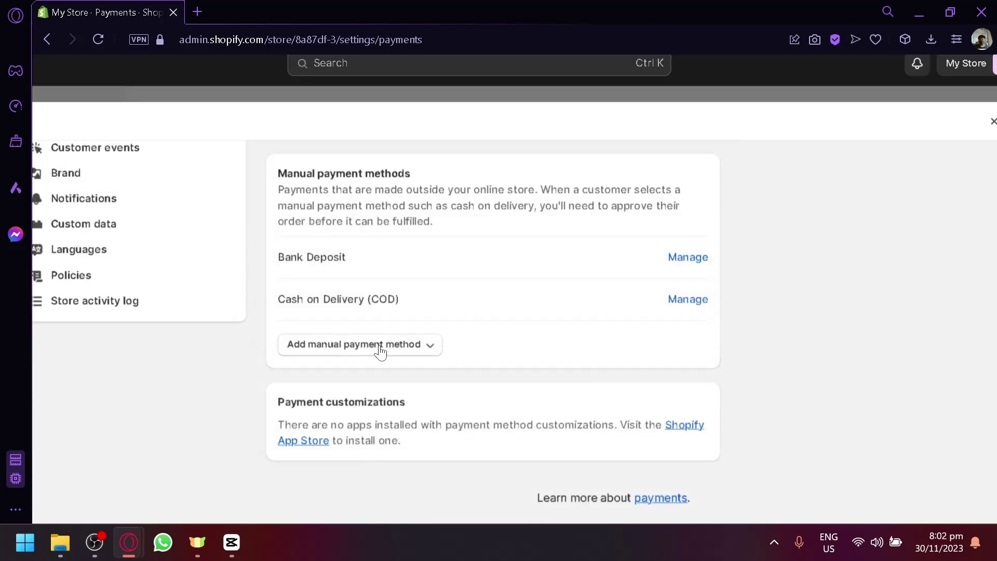
Step: Add Money Order as a manual payment method and activate it with its details and instructions left blank
{"action": "left_click", "coordinate": [380, 345]}
{"action": "left_click", "coordinate": [339, 407]}
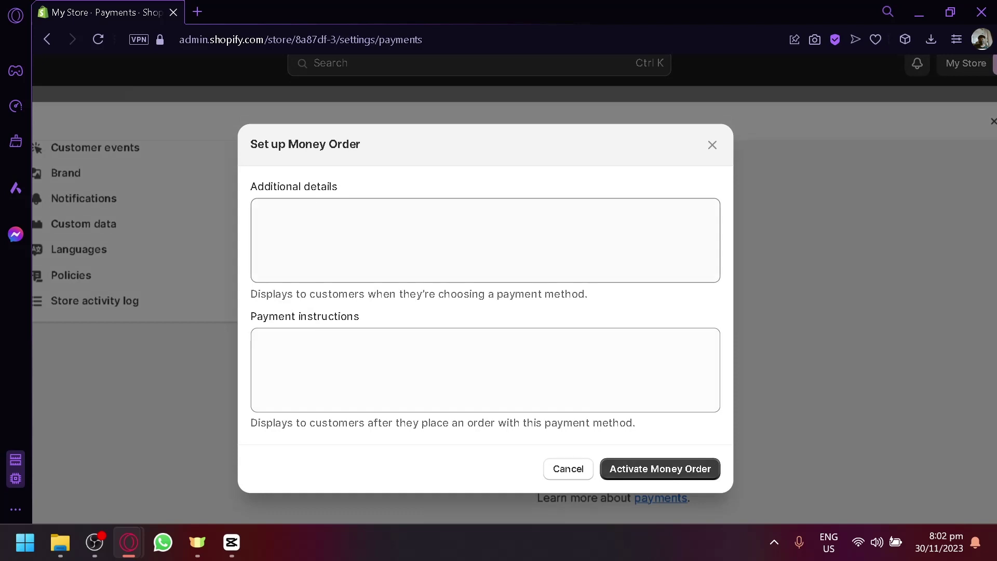
{"action": "left_click", "coordinate": [662, 470]}
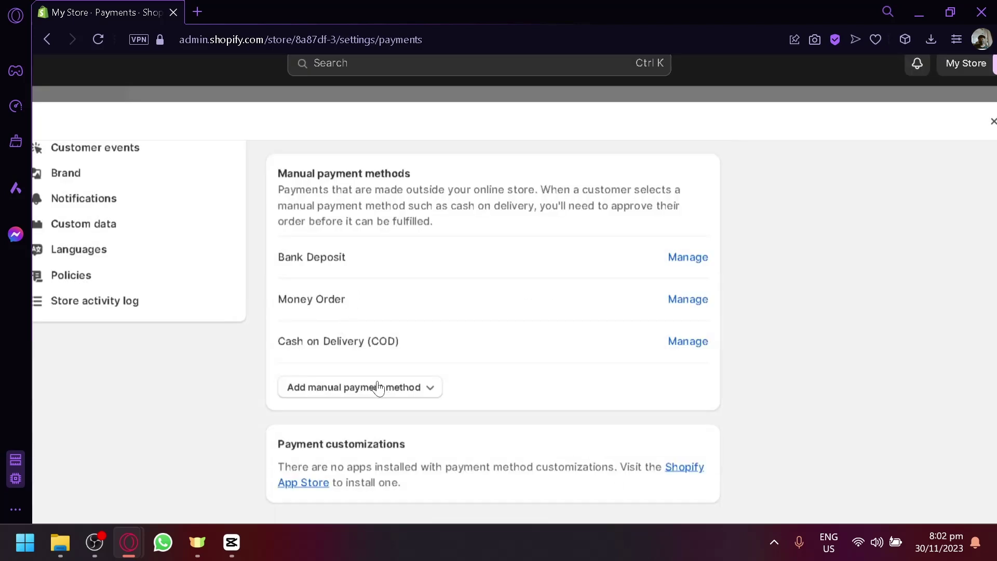
Step: Create a custom manual payment method named "G-cash payments" and activate it with its details and instructions left blank
{"action": "left_click", "coordinate": [378, 389]}
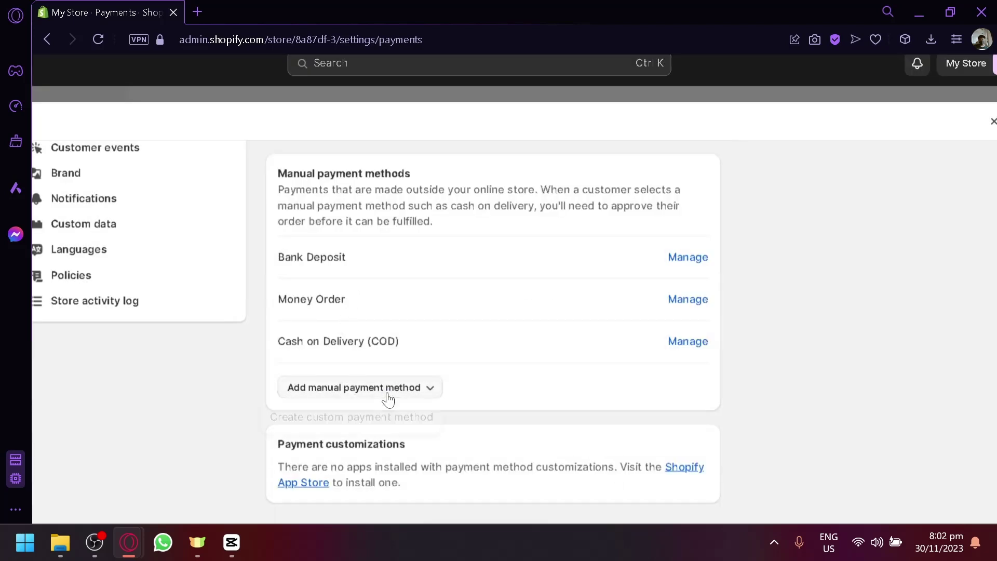
{"action": "left_click", "coordinate": [391, 418]}
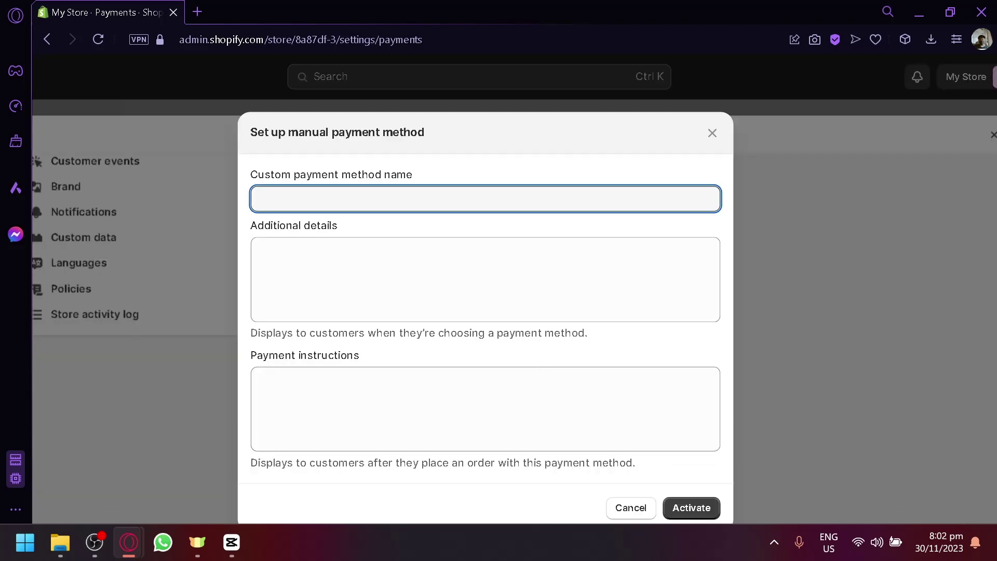
{"action": "left_click", "coordinate": [307, 278]}
{"action": "key", "text": "Tab"}
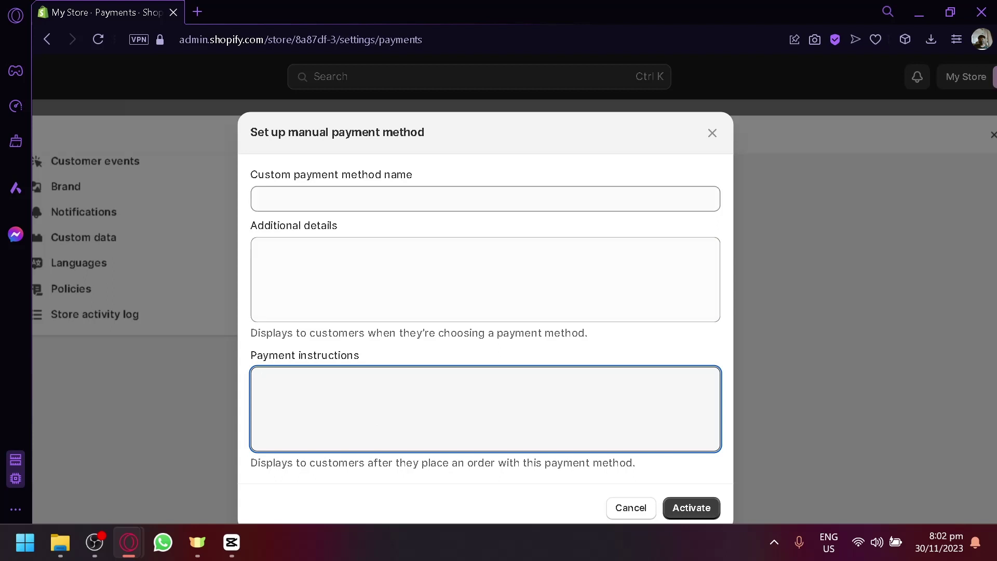
{"action": "left_click", "coordinate": [414, 200]}
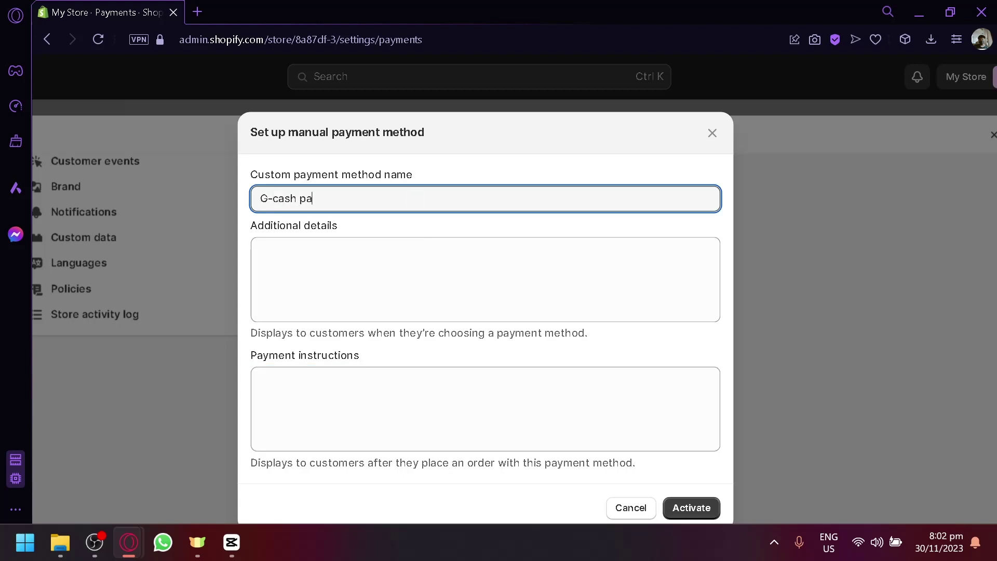
{"action": "left_click", "coordinate": [262, 249]}
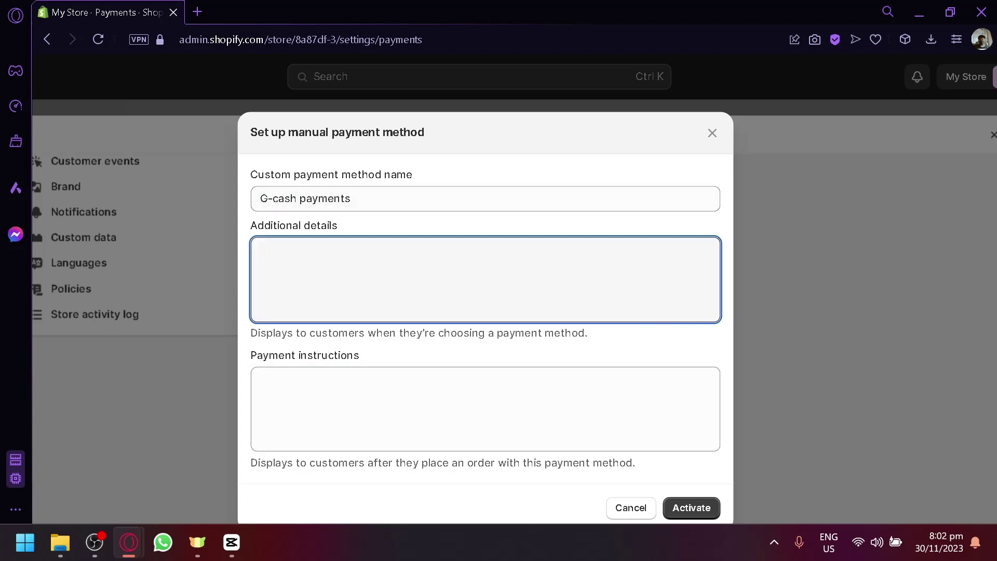
{"action": "left_click", "coordinate": [262, 379]}
{"action": "scroll", "coordinate": [486, 312], "scroll_direction": "down", "scroll_amount": 1}
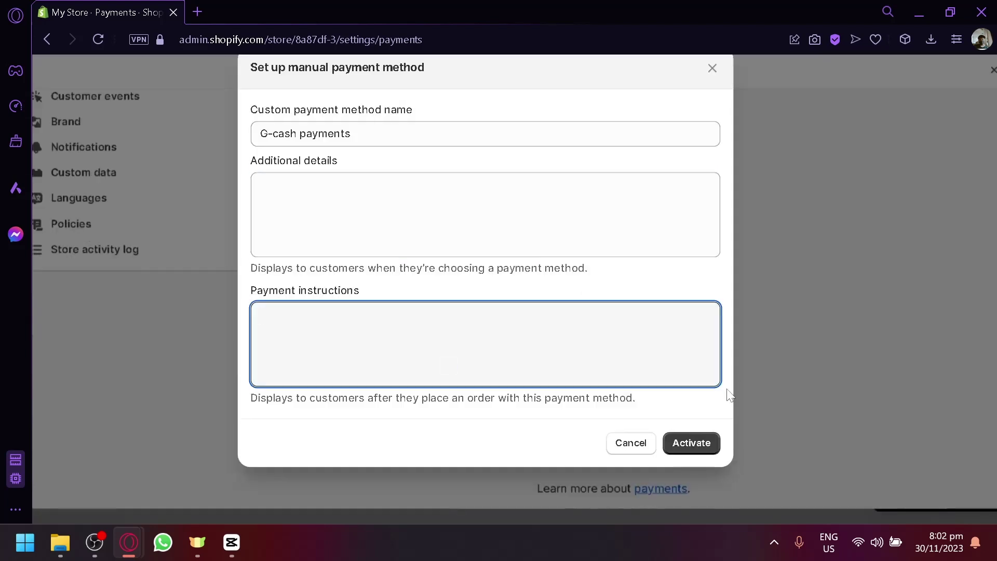
{"action": "left_click", "coordinate": [688, 443]}
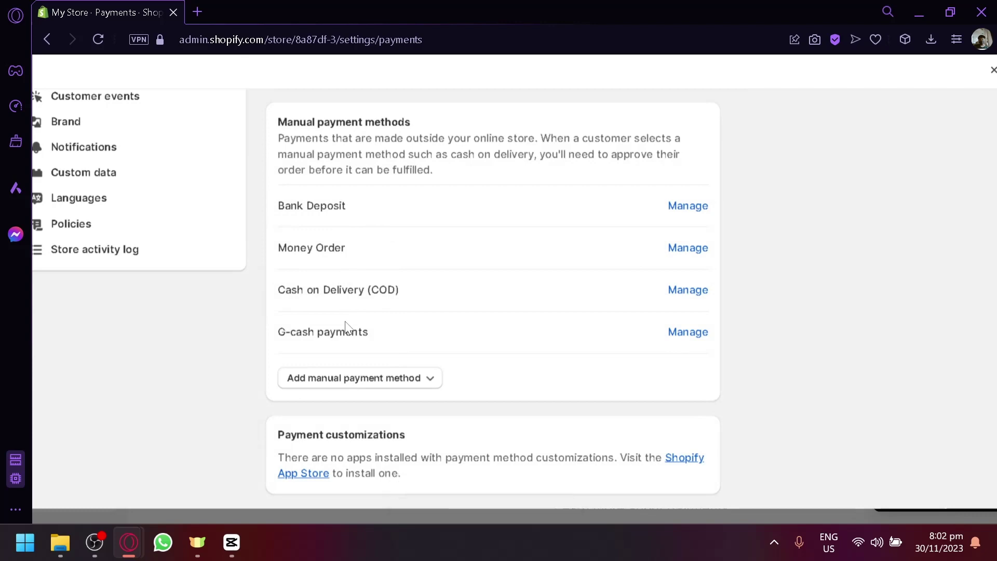
Step: Look through the third-party payment providers and the card types and countries they support, and return to the Payments settings
{"action": "scroll", "coordinate": [346, 327], "scroll_direction": "up", "scroll_amount": 10}
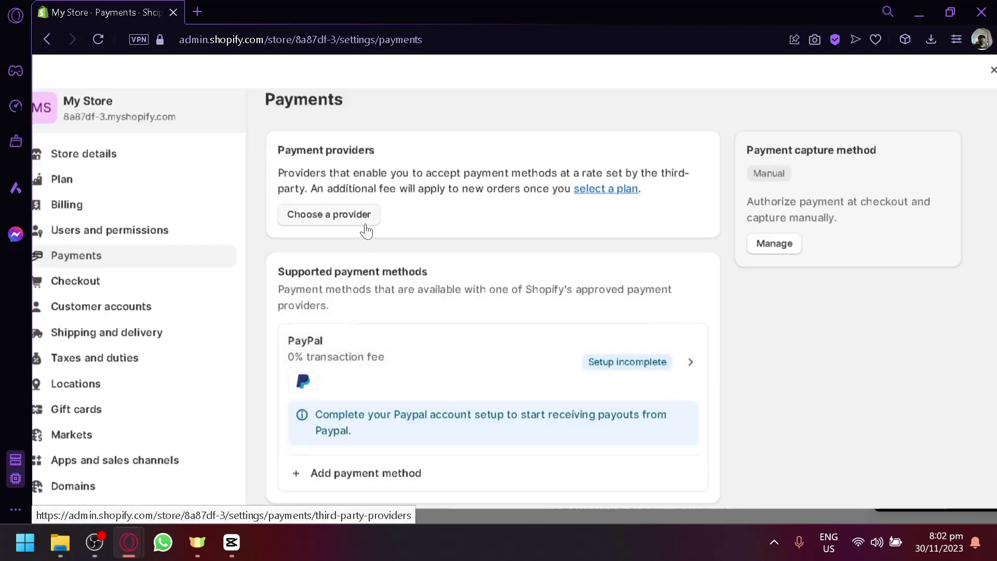
{"action": "scroll", "coordinate": [366, 231], "scroll_direction": "down", "scroll_amount": 4}
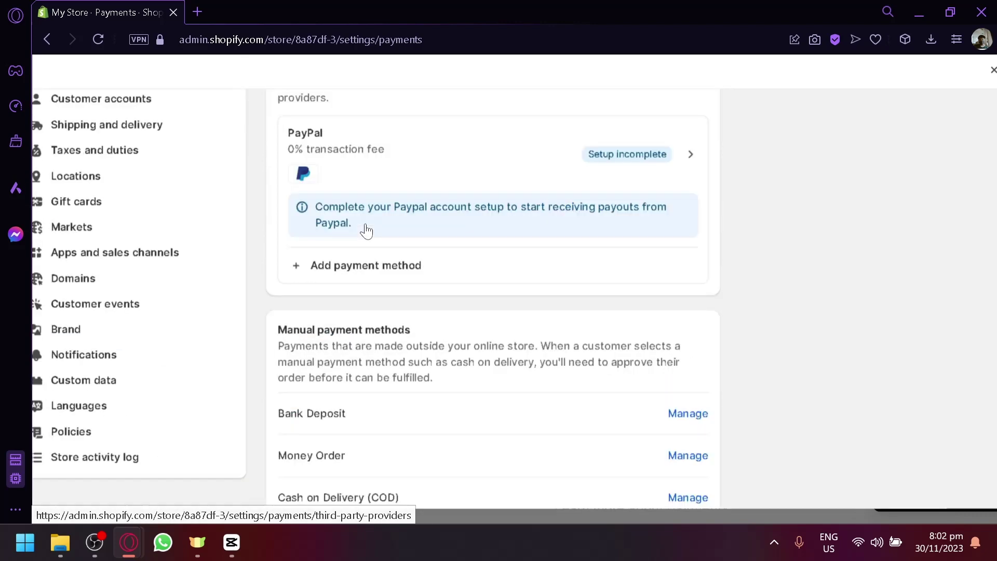
{"action": "scroll", "coordinate": [363, 230], "scroll_direction": "up", "scroll_amount": 5}
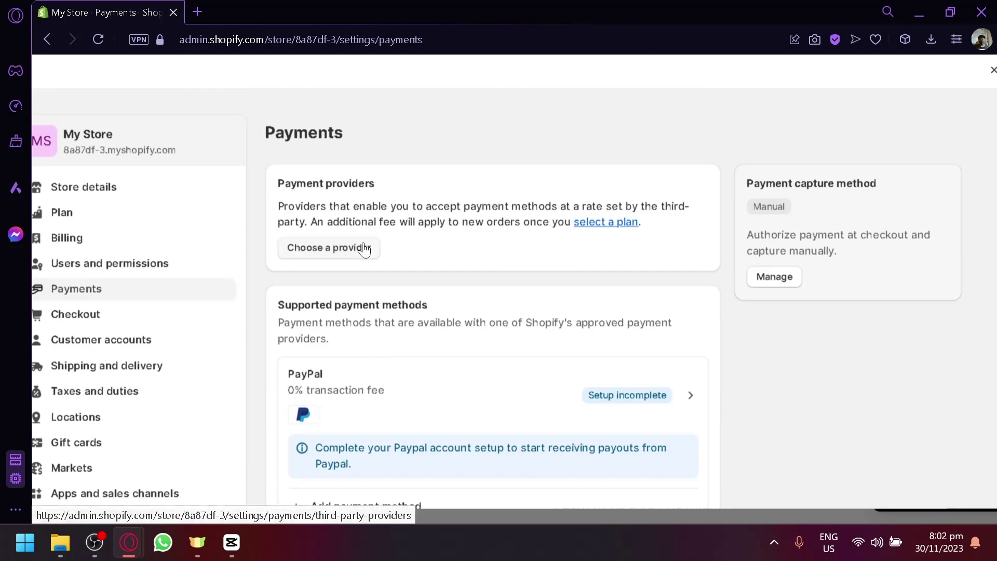
{"action": "left_click", "coordinate": [364, 248]}
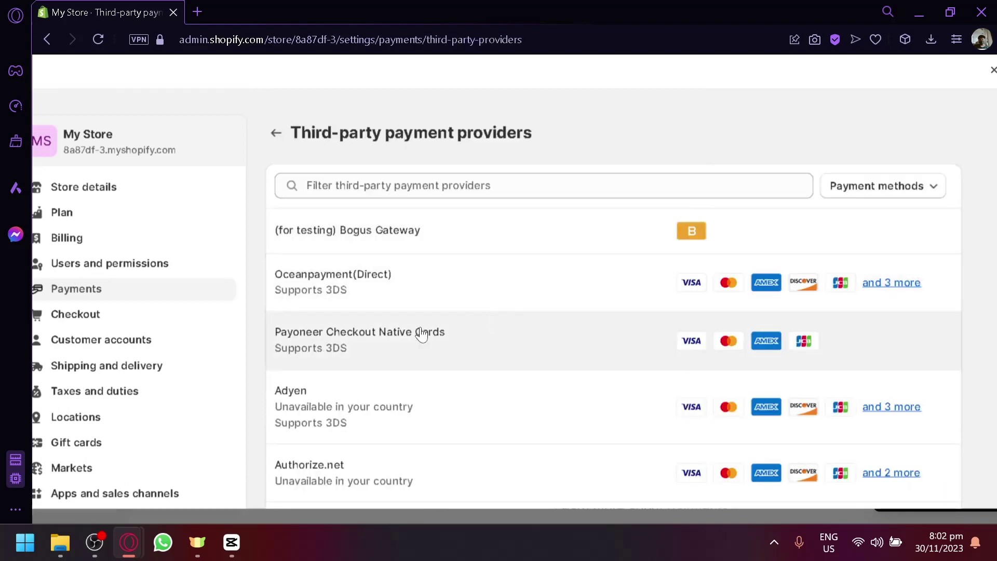
{"action": "scroll", "coordinate": [363, 316], "scroll_direction": "down", "scroll_amount": 2}
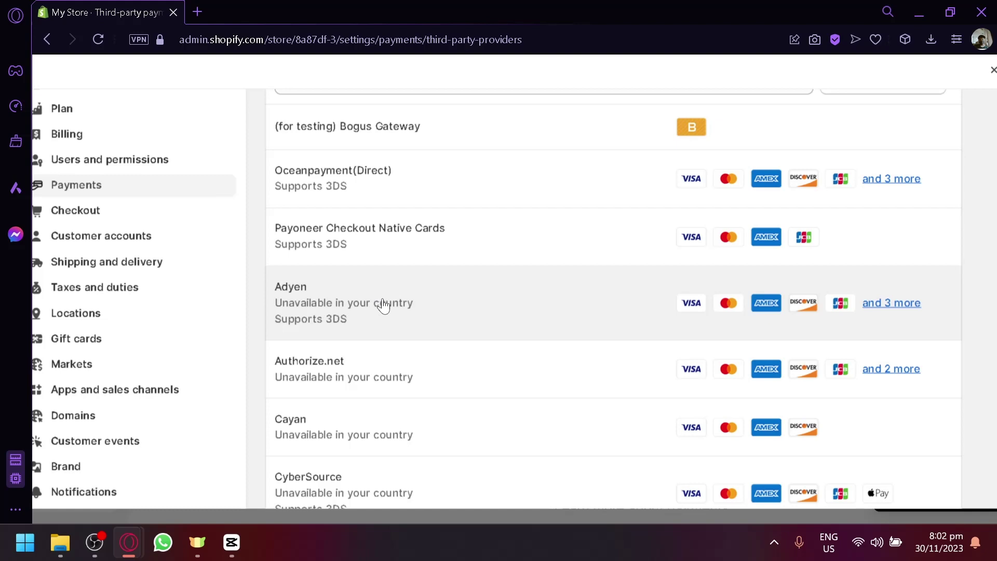
{"action": "scroll", "coordinate": [413, 359], "scroll_direction": "down", "scroll_amount": 3}
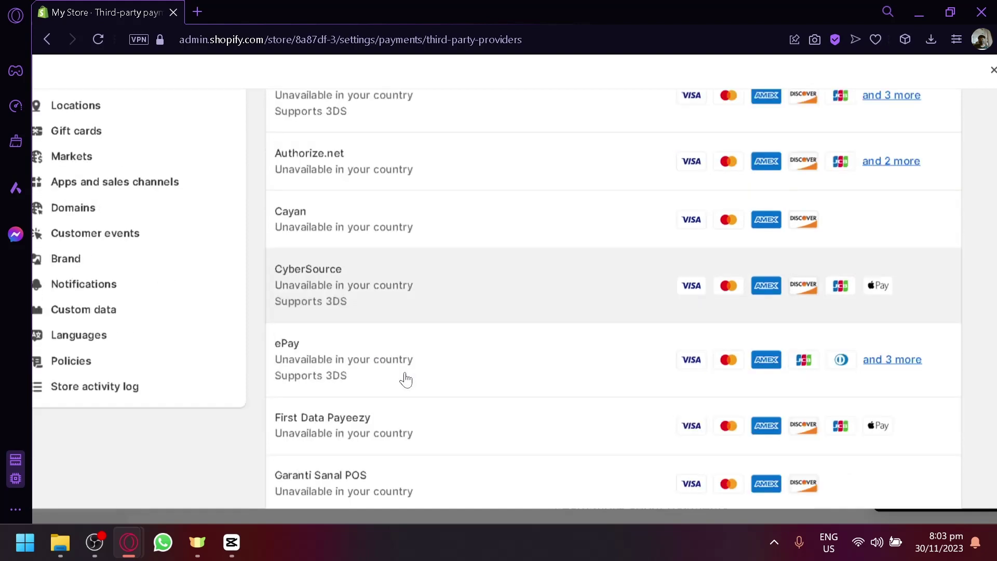
{"action": "key", "text": "ctrl+minus"}
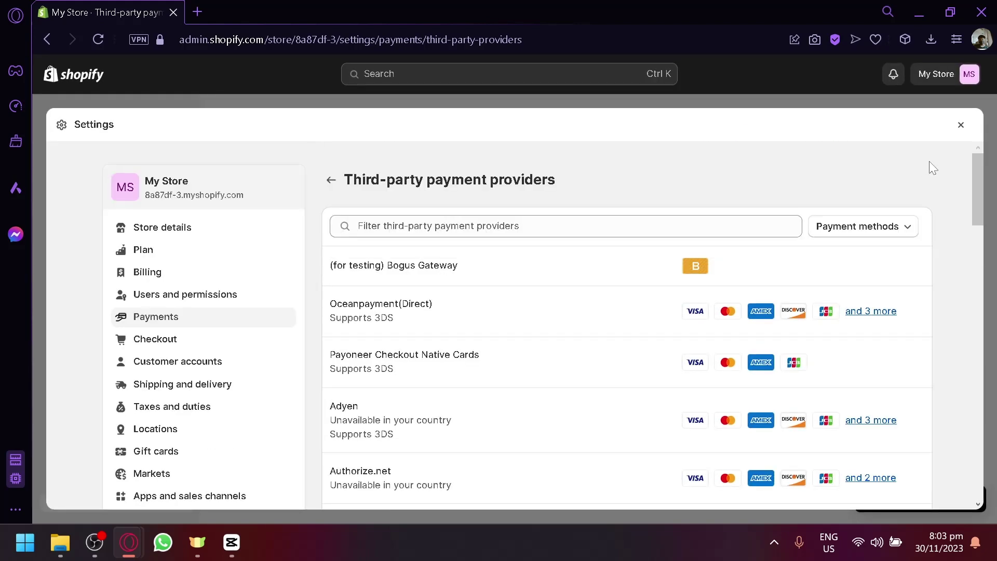
{"action": "left_click", "coordinate": [331, 180]}
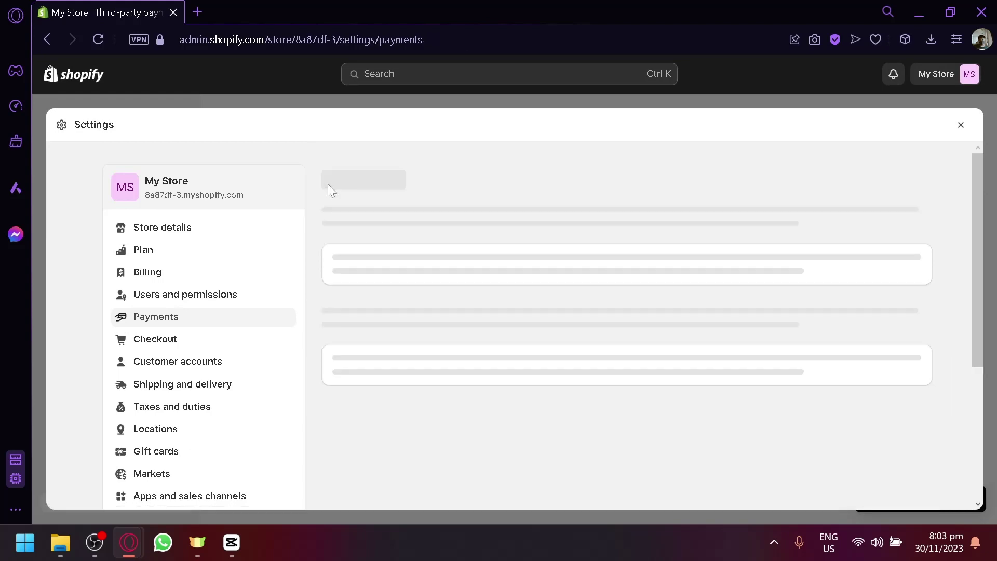
Step: Look at the payment method search for adding a supported payment method, and return to the Payments settings without adding one
{"action": "scroll", "coordinate": [586, 322], "scroll_direction": "down", "scroll_amount": 2}
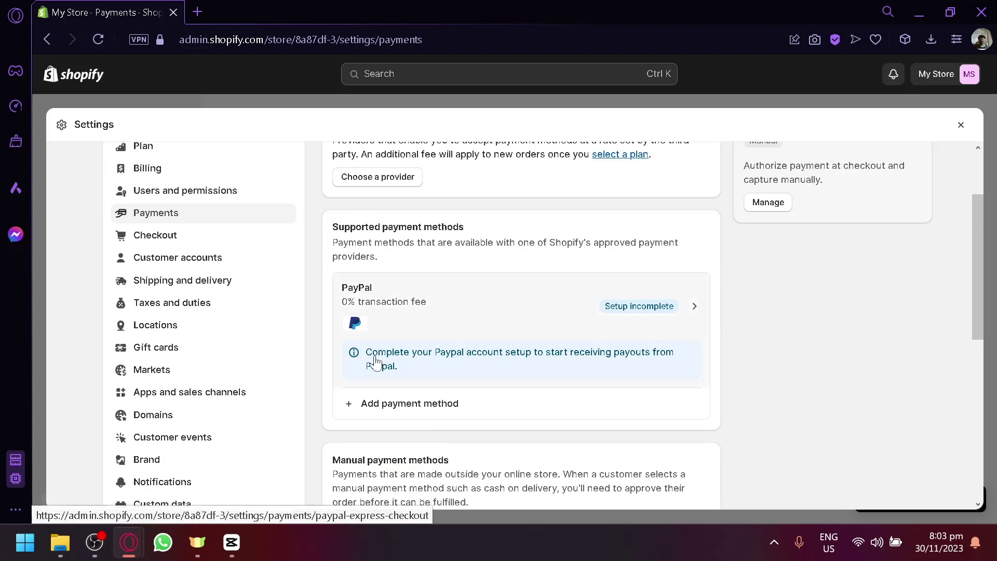
{"action": "left_click", "coordinate": [373, 404]}
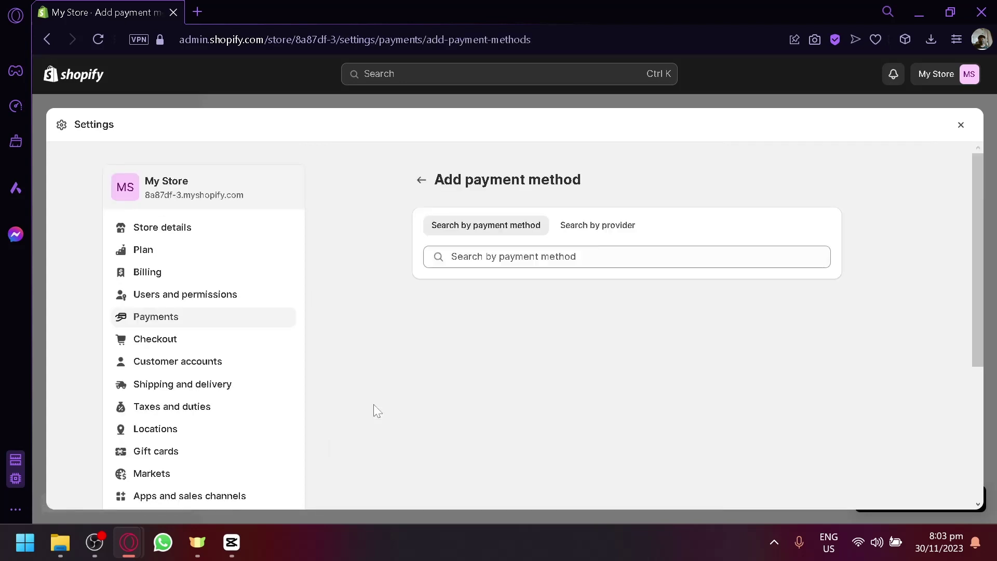
{"action": "left_click", "coordinate": [516, 260]}
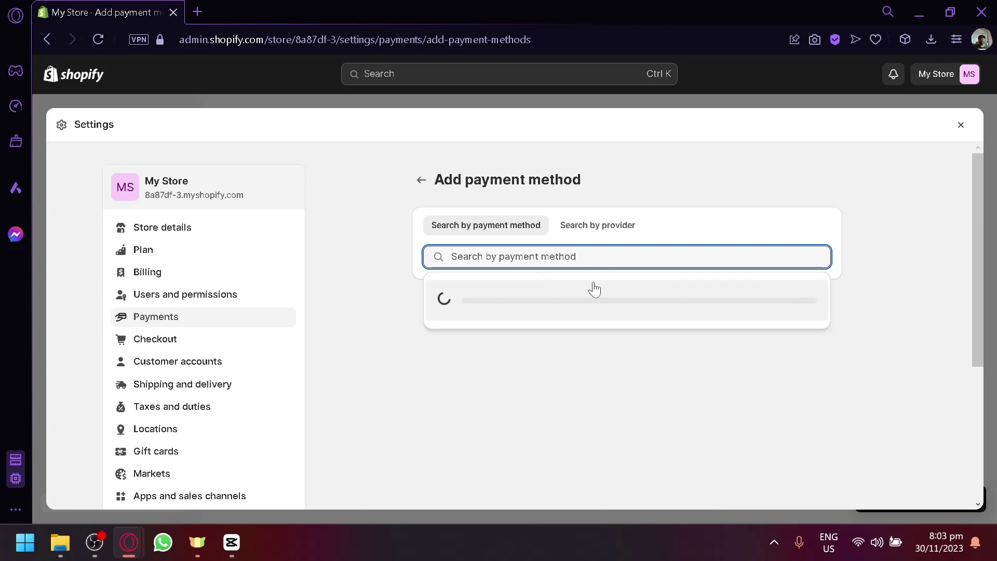
{"action": "left_click", "coordinate": [421, 180]}
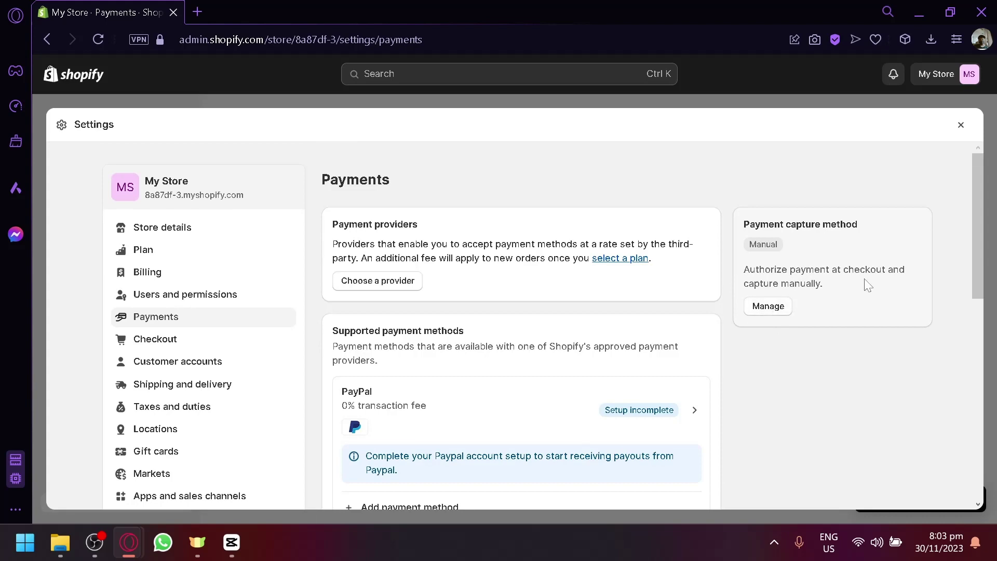
Step: Change the payment capture method to "Automatically at checkout" and save it
{"action": "left_click", "coordinate": [770, 307]}
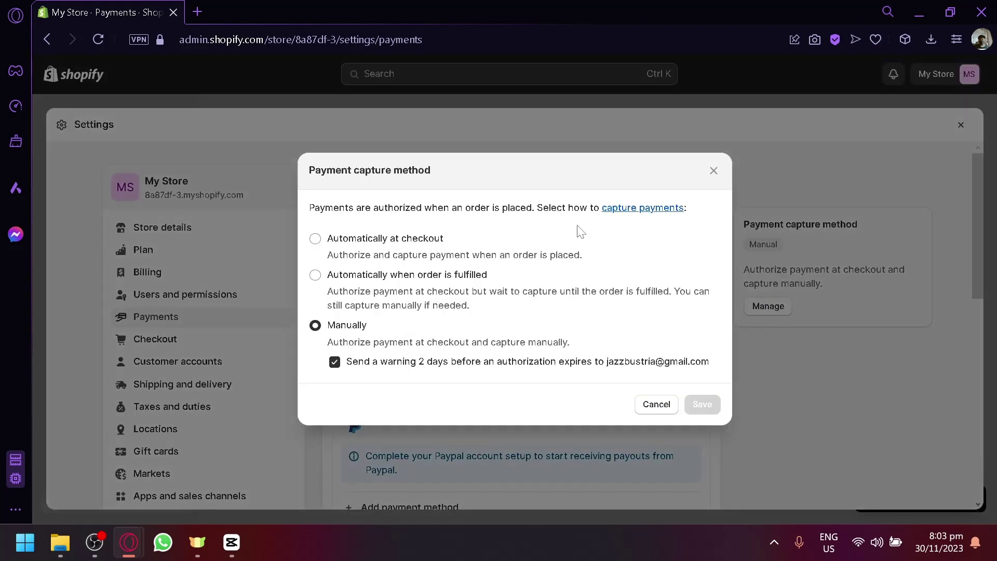
{"action": "left_click", "coordinate": [430, 237]}
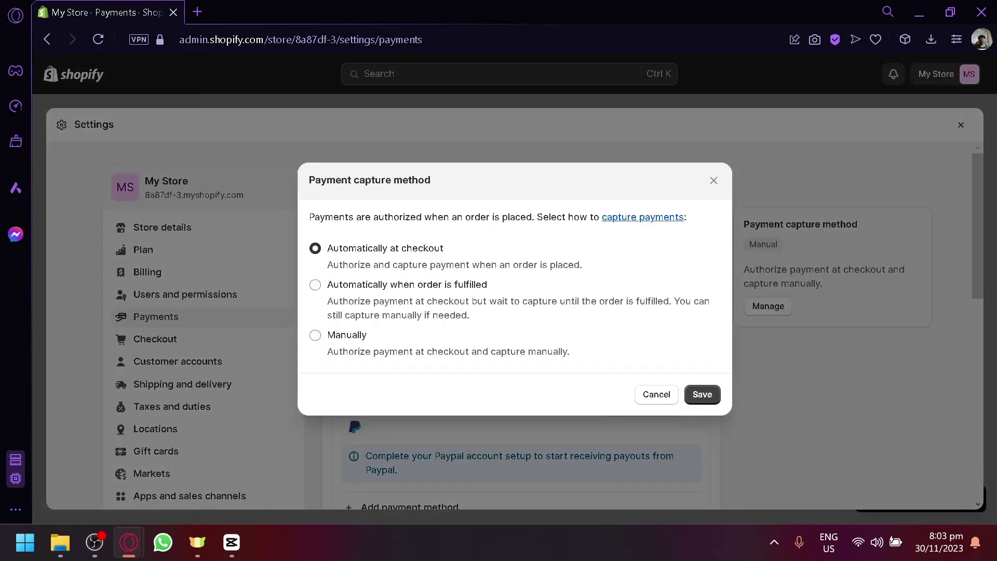
{"action": "left_click", "coordinate": [702, 396]}
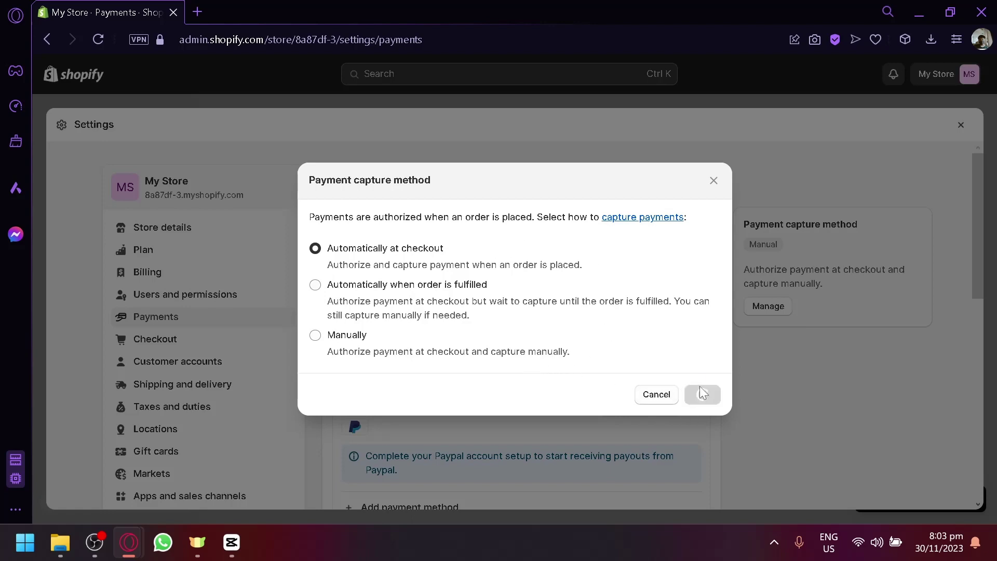
Step: Close the store settings and start adding a new product to the store
{"action": "scroll", "coordinate": [693, 250], "scroll_direction": "down", "scroll_amount": 10}
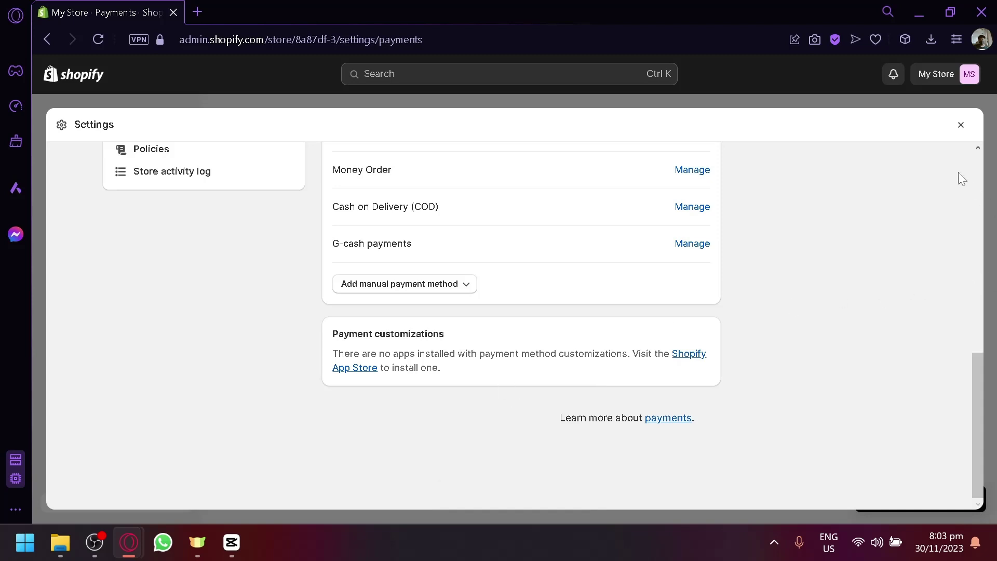
{"action": "left_click", "coordinate": [961, 126]}
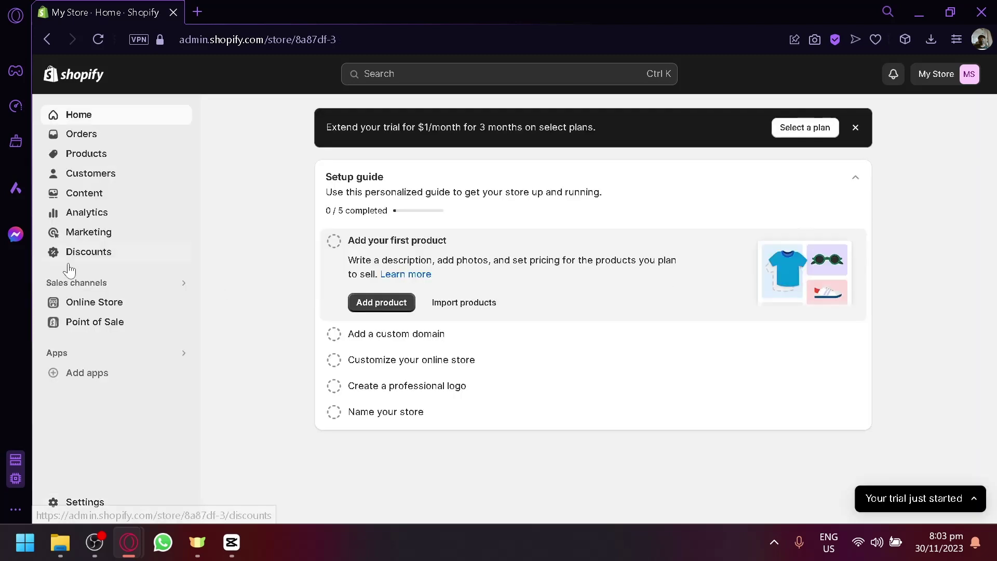
{"action": "left_click", "coordinate": [120, 305]}
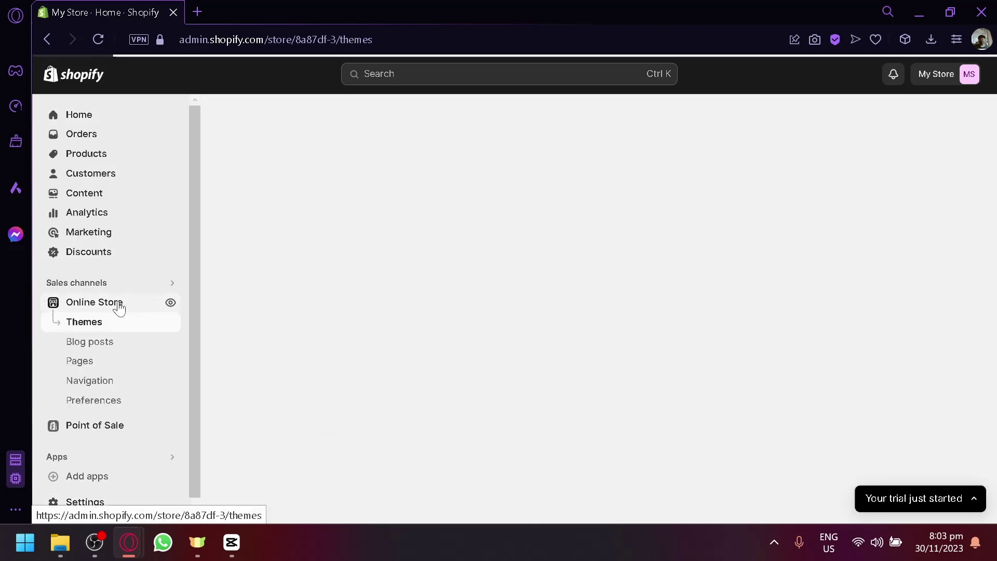
{"action": "left_click", "coordinate": [104, 158]}
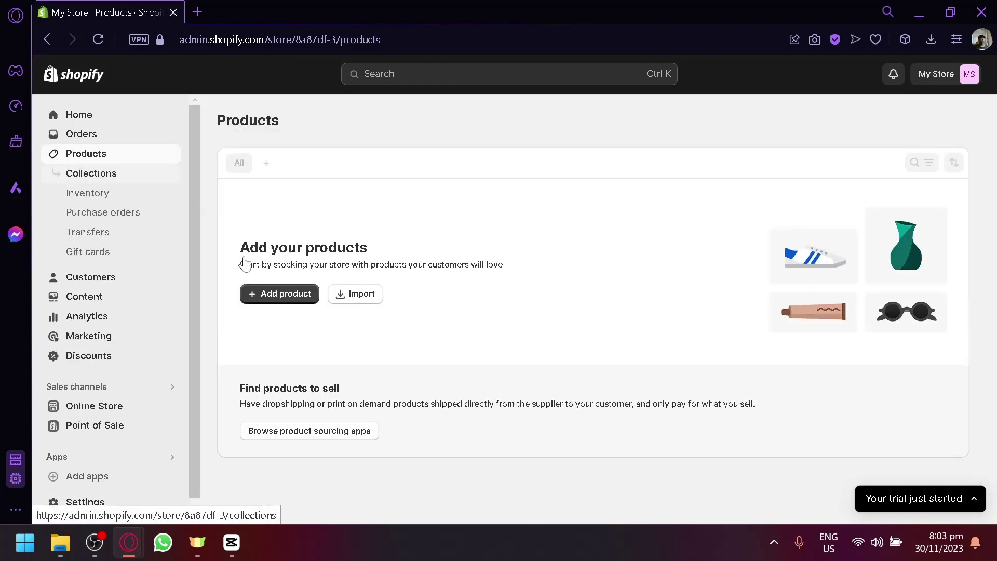
{"action": "left_click", "coordinate": [315, 296]}
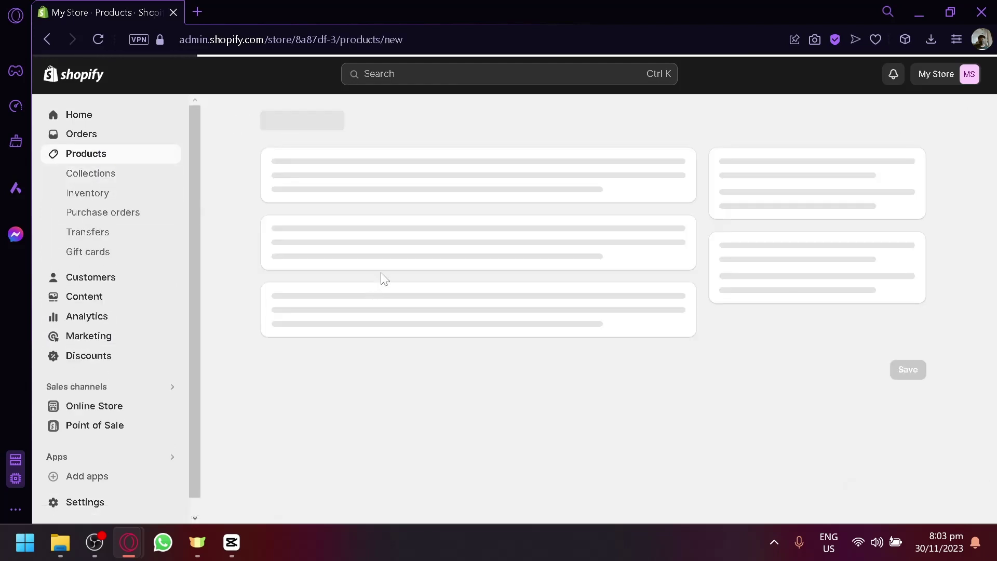
Step: Title the product "Test product", set its price to ₱100, save it, and collapse the trial notice
{"action": "left_click", "coordinate": [416, 197]}
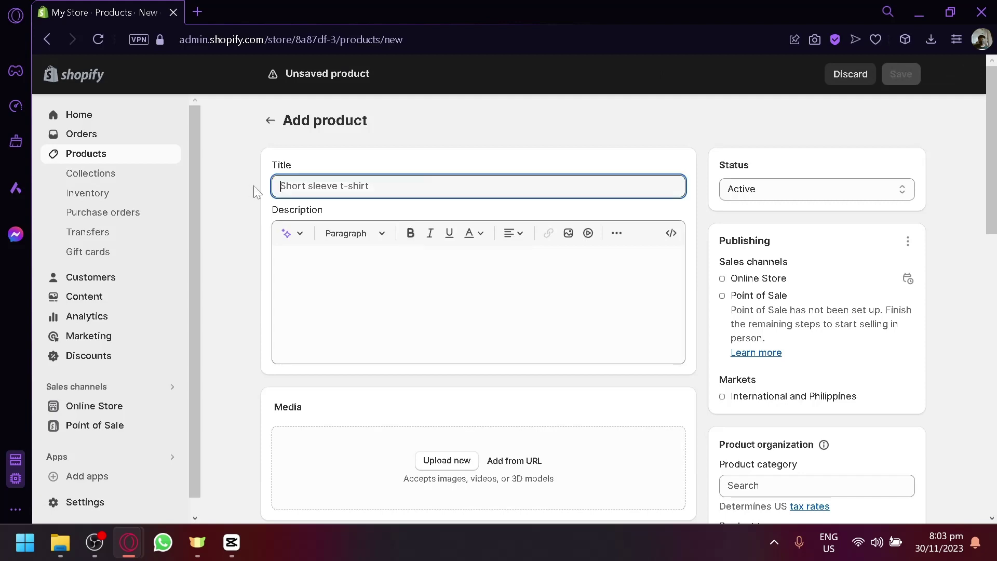
{"action": "type", "text": "Test product"}
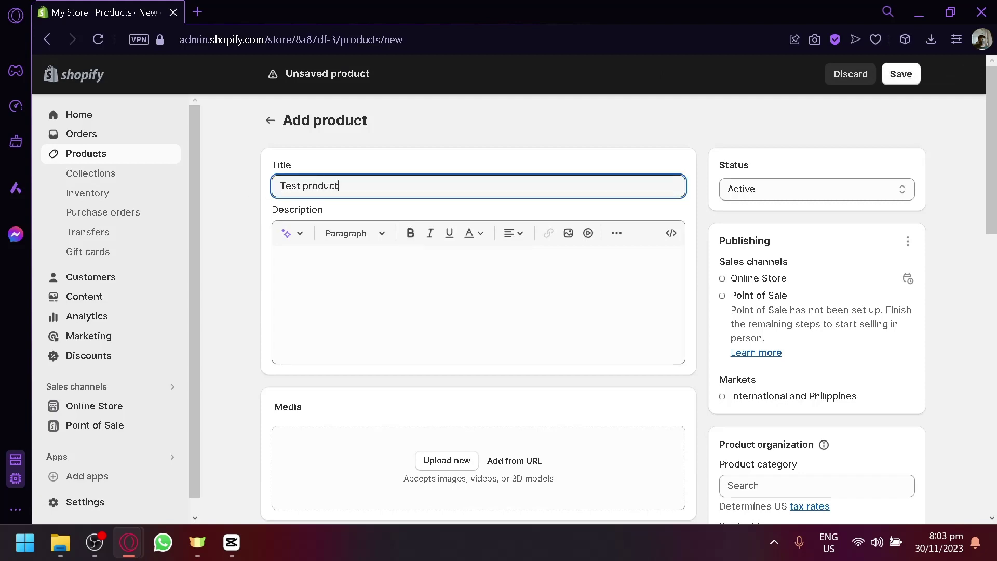
{"action": "scroll", "coordinate": [329, 222], "scroll_direction": "down", "scroll_amount": 6}
{"action": "left_click", "coordinate": [373, 281]}
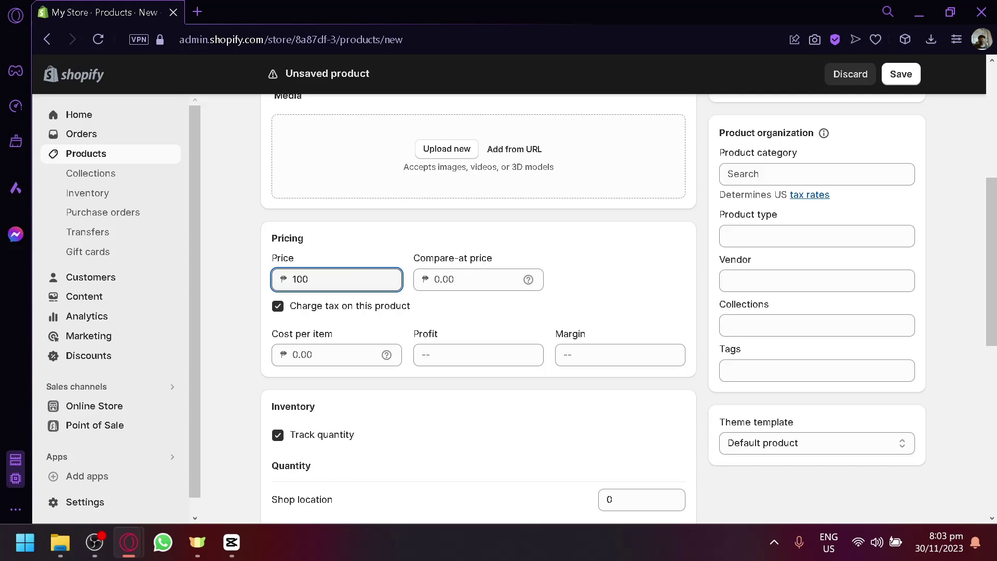
{"action": "scroll", "coordinate": [382, 281], "scroll_direction": "down", "scroll_amount": 8}
{"action": "scroll", "coordinate": [794, 418], "scroll_direction": "up", "scroll_amount": 4}
{"action": "scroll", "coordinate": [904, 496], "scroll_direction": "down", "scroll_amount": 4}
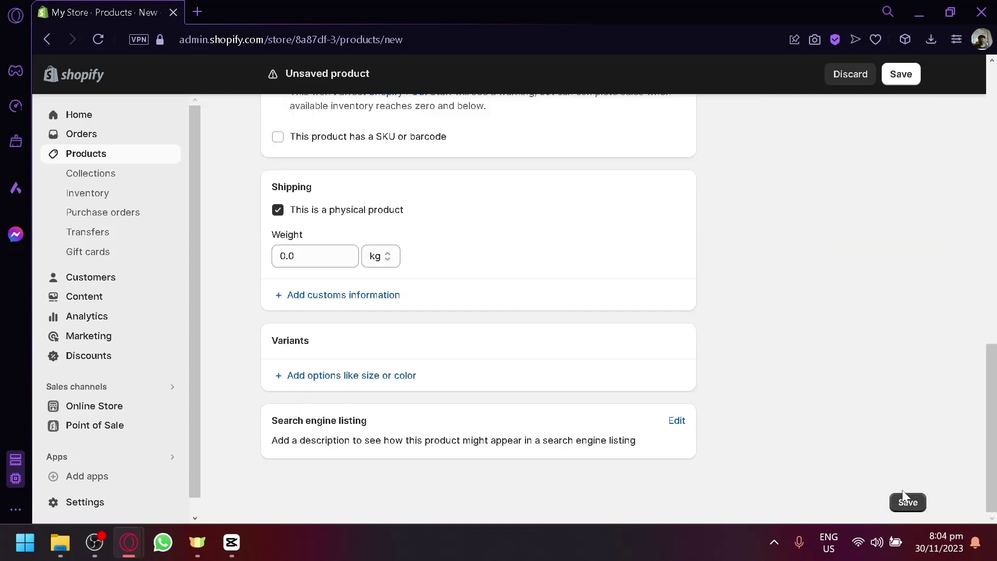
{"action": "left_click", "coordinate": [906, 500]}
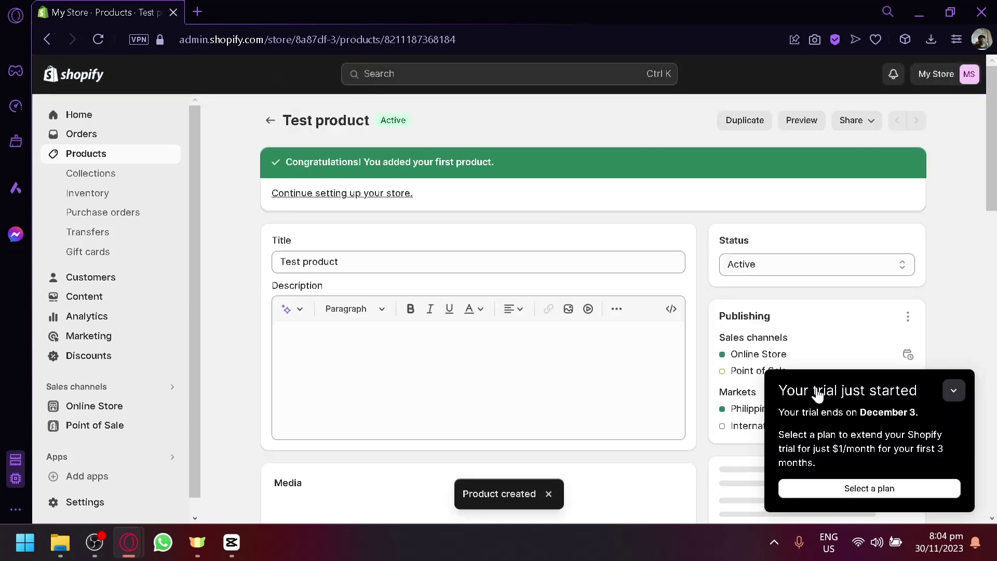
{"action": "left_click", "coordinate": [954, 390]}
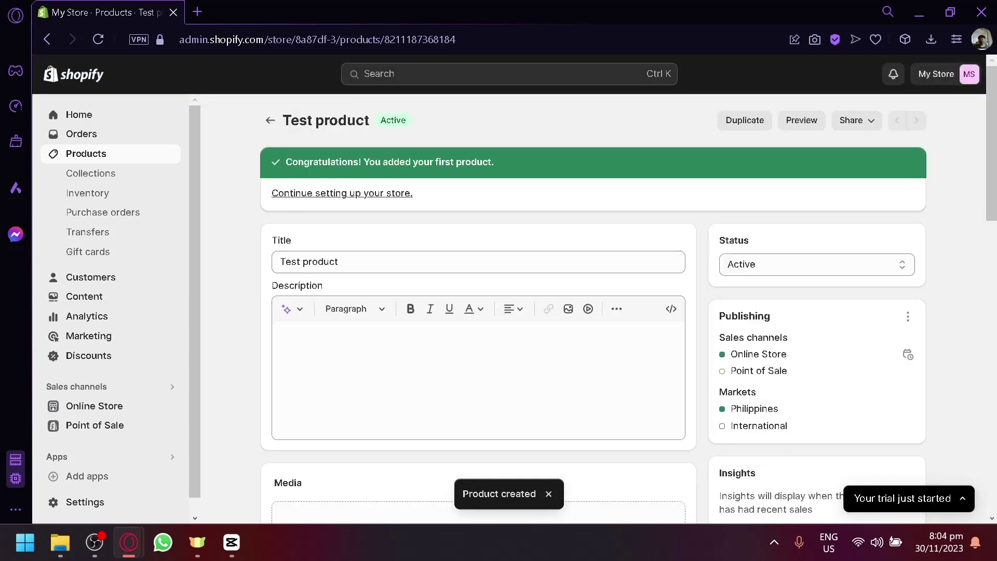
Step: Preview the current Dawn theme of the online store and look at the Test product's page from the featured products
{"action": "left_click", "coordinate": [111, 415]}
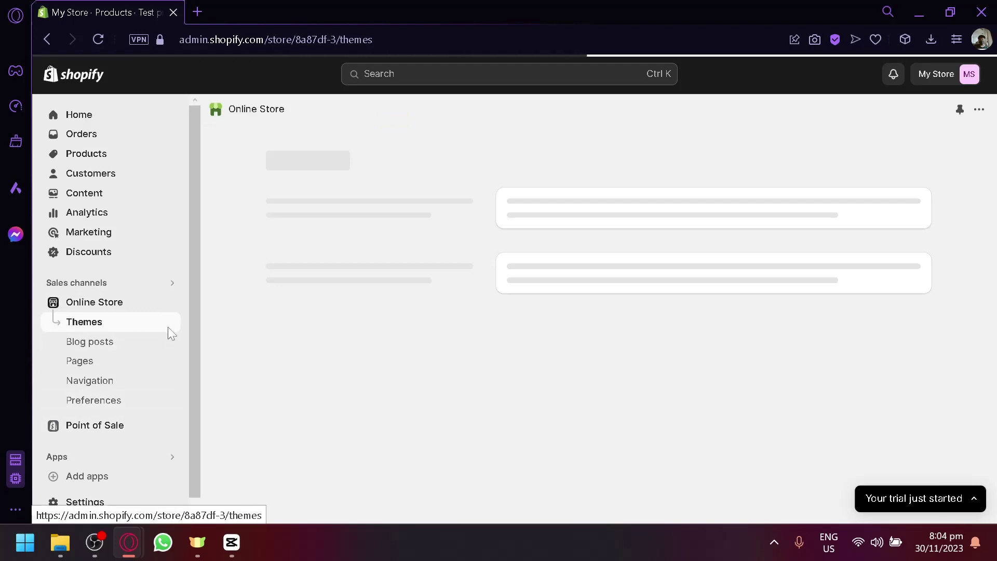
{"action": "scroll", "coordinate": [779, 383], "scroll_direction": "down", "scroll_amount": 2}
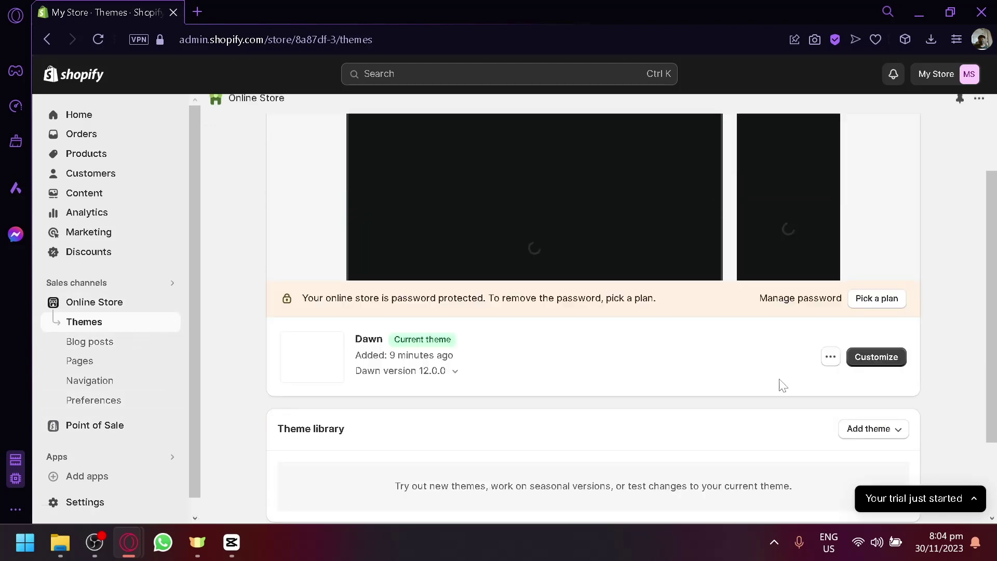
{"action": "left_click", "coordinate": [830, 357]}
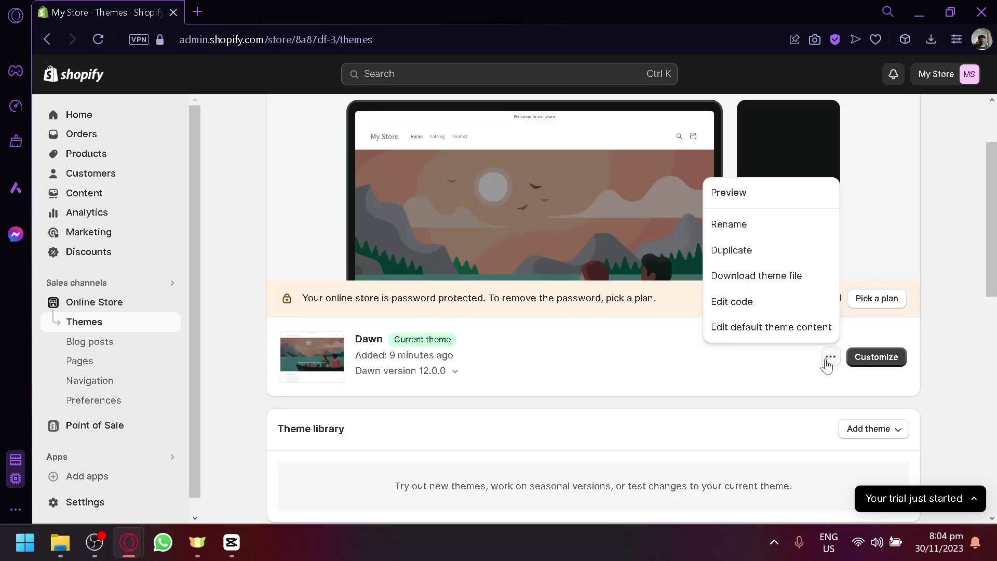
{"action": "left_click", "coordinate": [757, 201]}
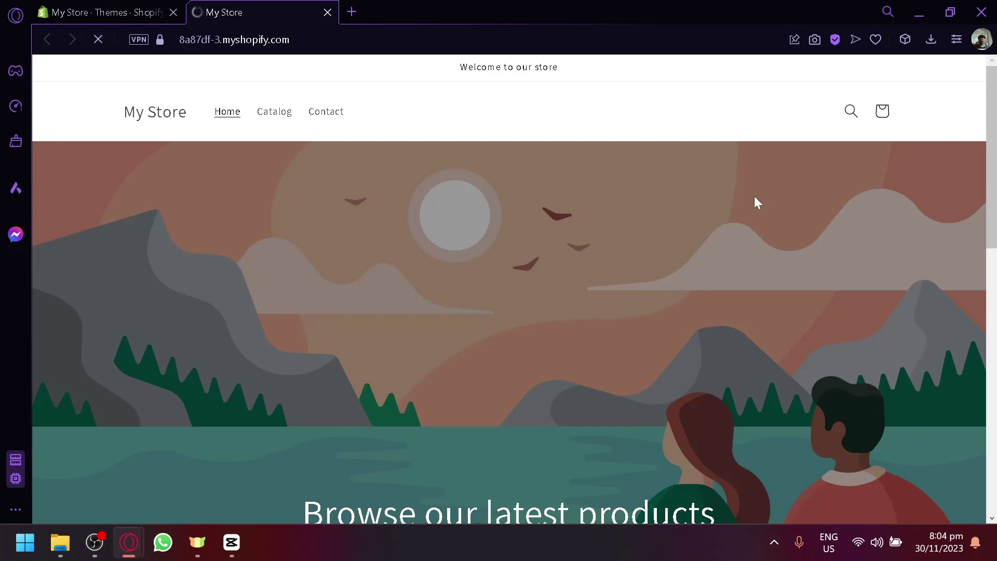
{"action": "scroll", "coordinate": [577, 297], "scroll_direction": "down", "scroll_amount": 10}
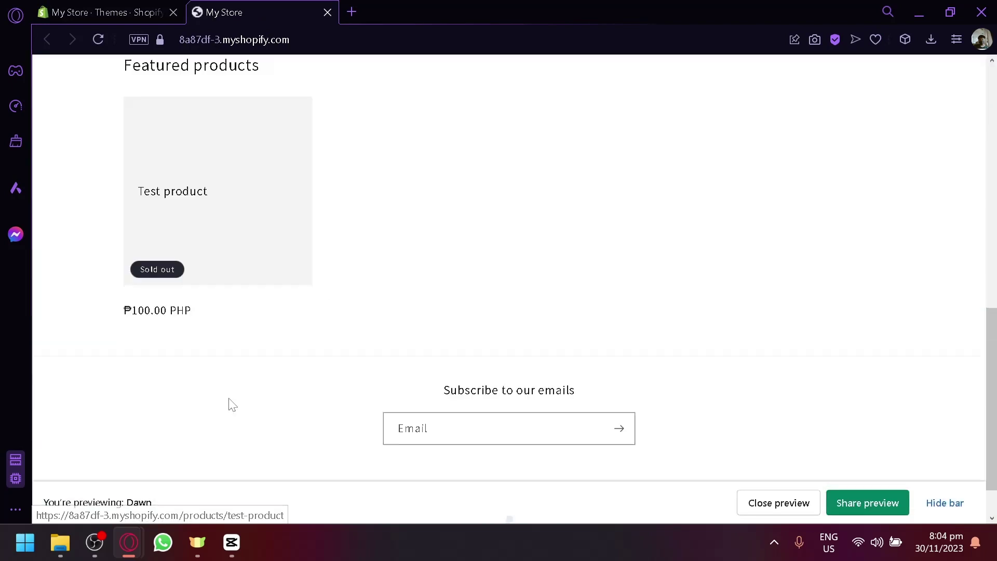
{"action": "left_click", "coordinate": [194, 223]}
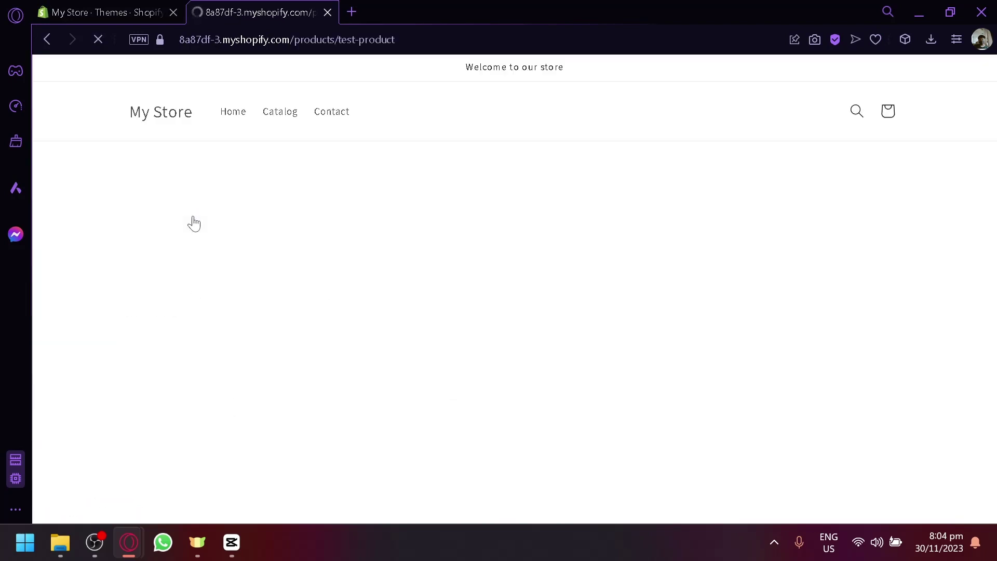
{"action": "scroll", "coordinate": [614, 280], "scroll_direction": "down", "scroll_amount": 4}
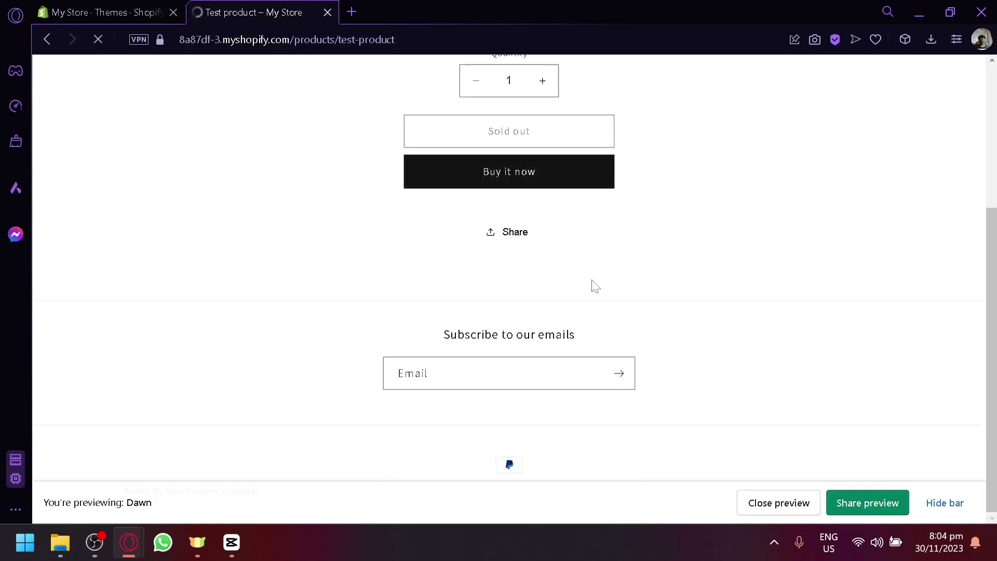
{"action": "scroll", "coordinate": [569, 242], "scroll_direction": "up", "scroll_amount": 2}
{"action": "scroll", "coordinate": [566, 259], "scroll_direction": "up", "scroll_amount": 2}
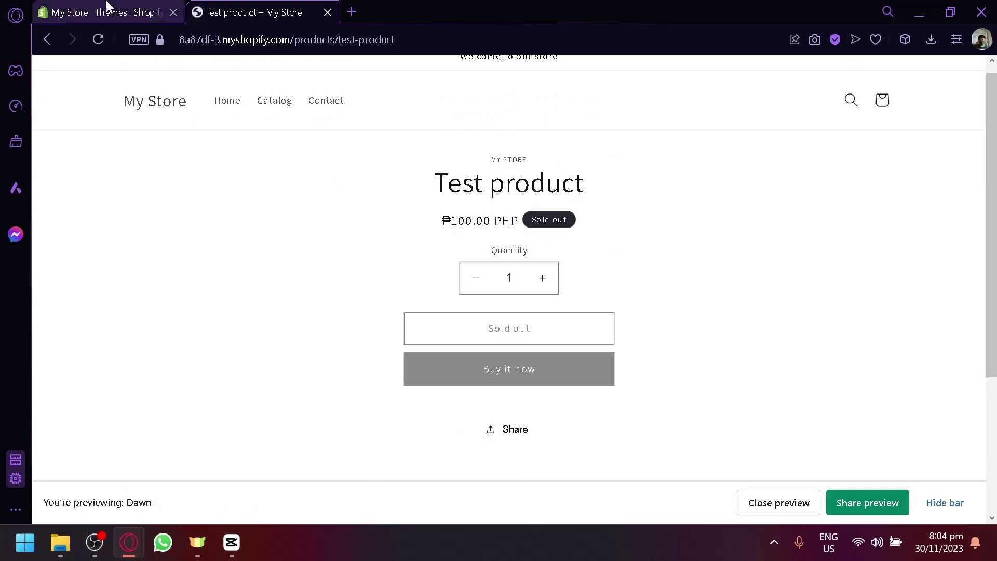
Step: Return to the store admin and open the Test product's details from the product list
{"action": "left_click", "coordinate": [90, 7]}
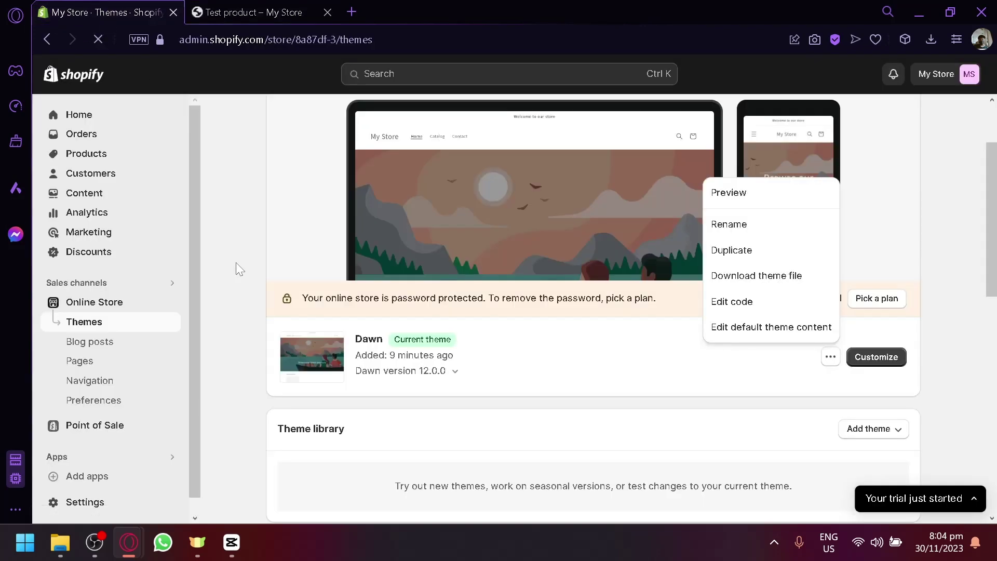
{"action": "left_click", "coordinate": [86, 154]}
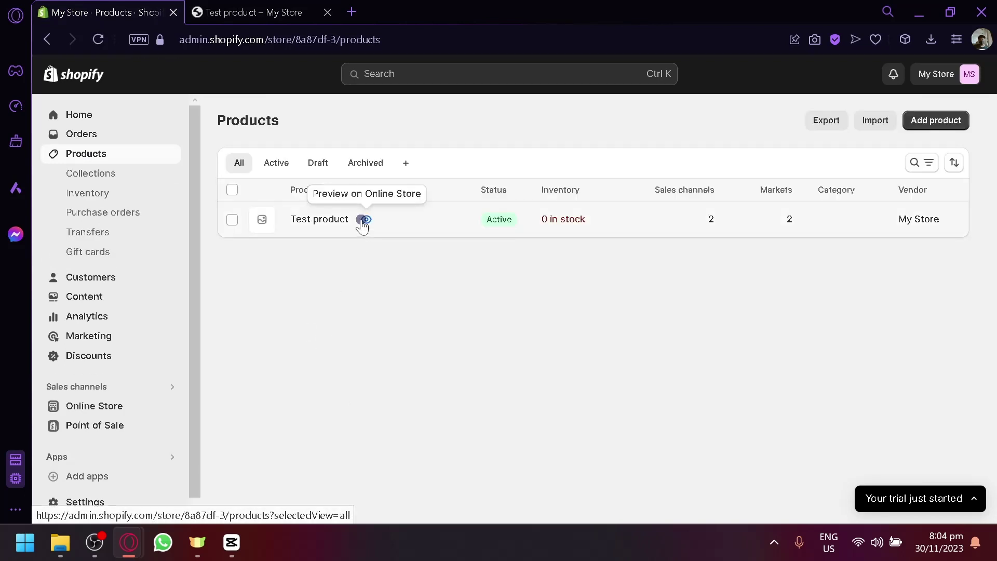
{"action": "left_click", "coordinate": [365, 221]}
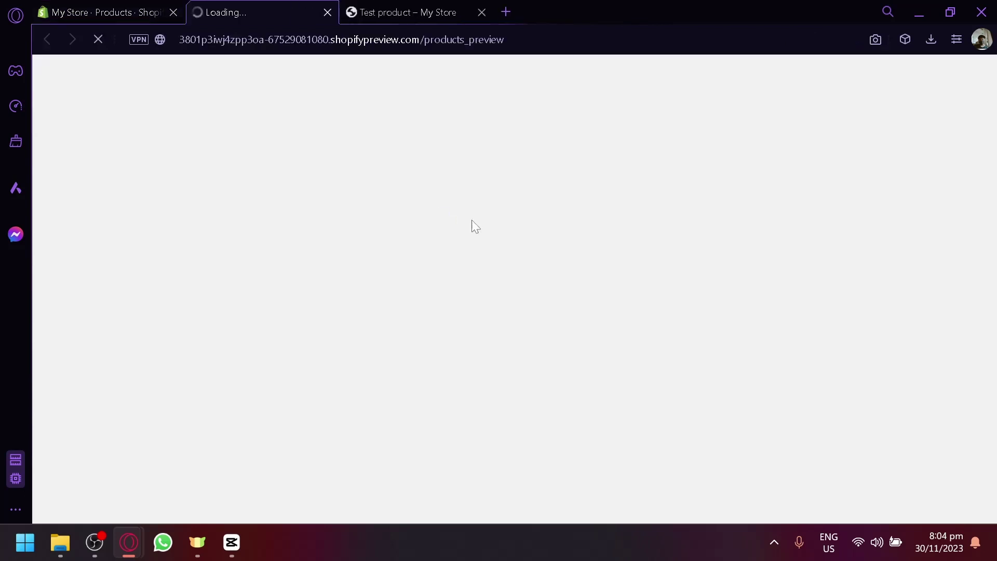
{"action": "left_click", "coordinate": [325, 13]}
{"action": "left_click", "coordinate": [572, 226]}
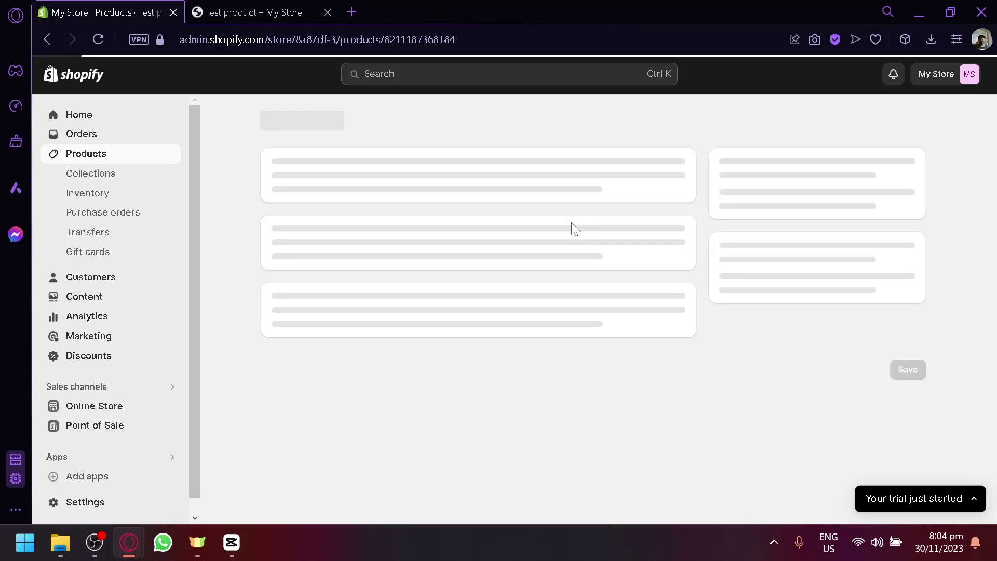
Step: Adjust the Test product's available quantity at Shop location to 4 and save it
{"action": "scroll", "coordinate": [619, 391], "scroll_direction": "down", "scroll_amount": 5}
{"action": "scroll", "coordinate": [619, 390], "scroll_direction": "down", "scroll_amount": 2}
{"action": "scroll", "coordinate": [508, 283], "scroll_direction": "up", "scroll_amount": 2}
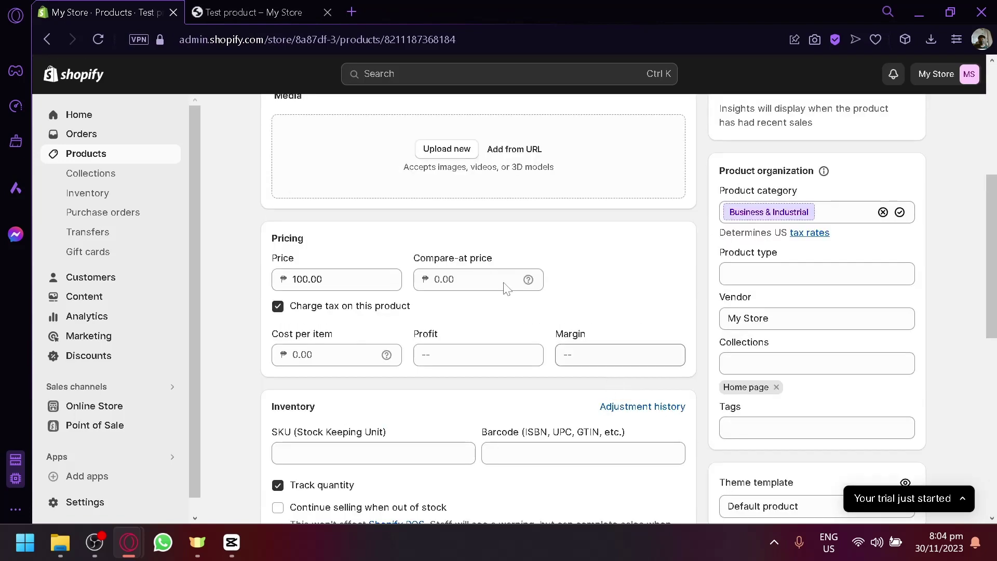
{"action": "scroll", "coordinate": [513, 286], "scroll_direction": "down", "scroll_amount": 8}
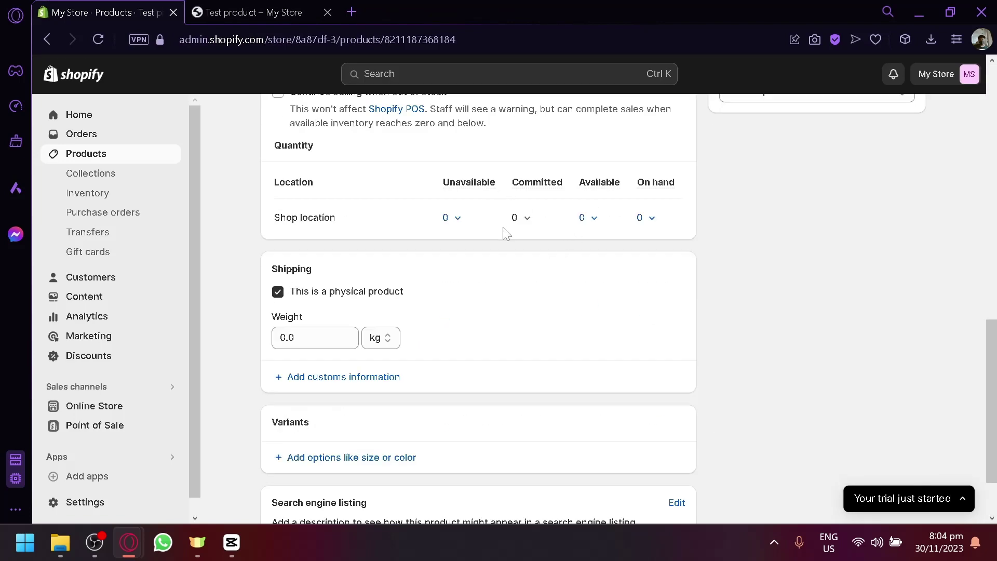
{"action": "left_click", "coordinate": [586, 227]}
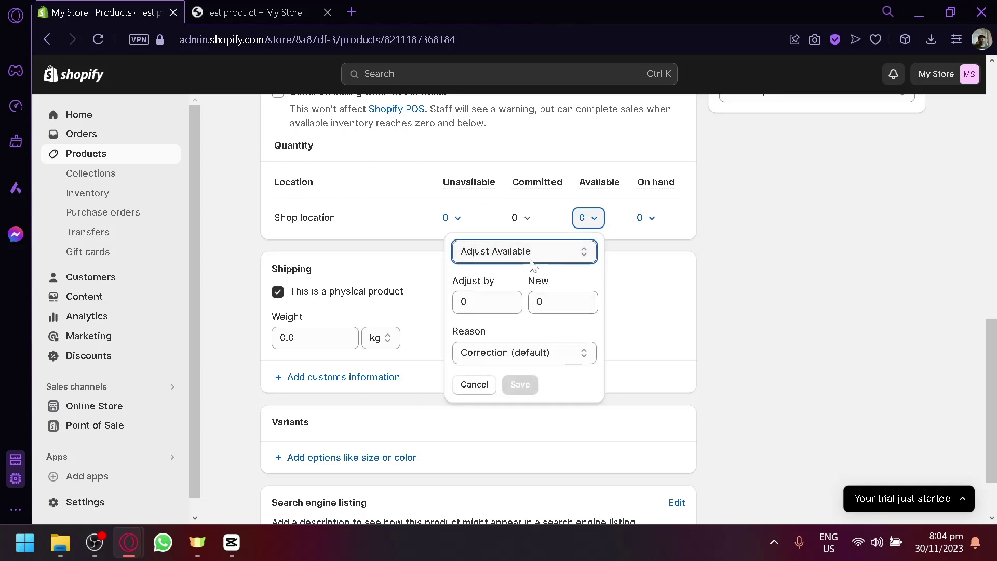
{"action": "left_click", "coordinate": [511, 306]}
{"action": "left_click", "coordinate": [511, 298]}
{"action": "left_click", "coordinate": [511, 298]}
{"action": "left_click", "coordinate": [512, 298]}
{"action": "left_click", "coordinate": [512, 298]}
{"action": "left_click", "coordinate": [512, 298]}
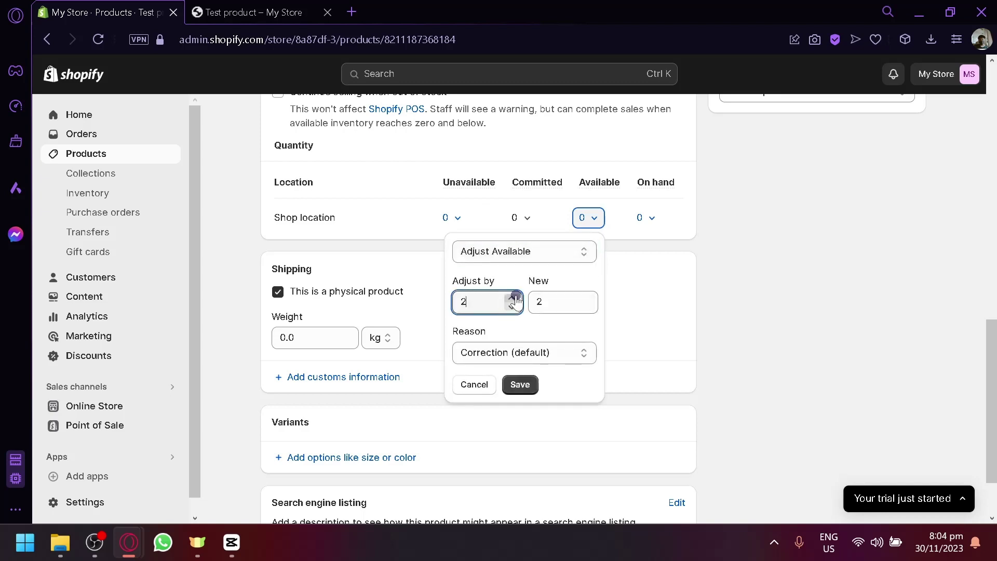
{"action": "left_click", "coordinate": [519, 385]}
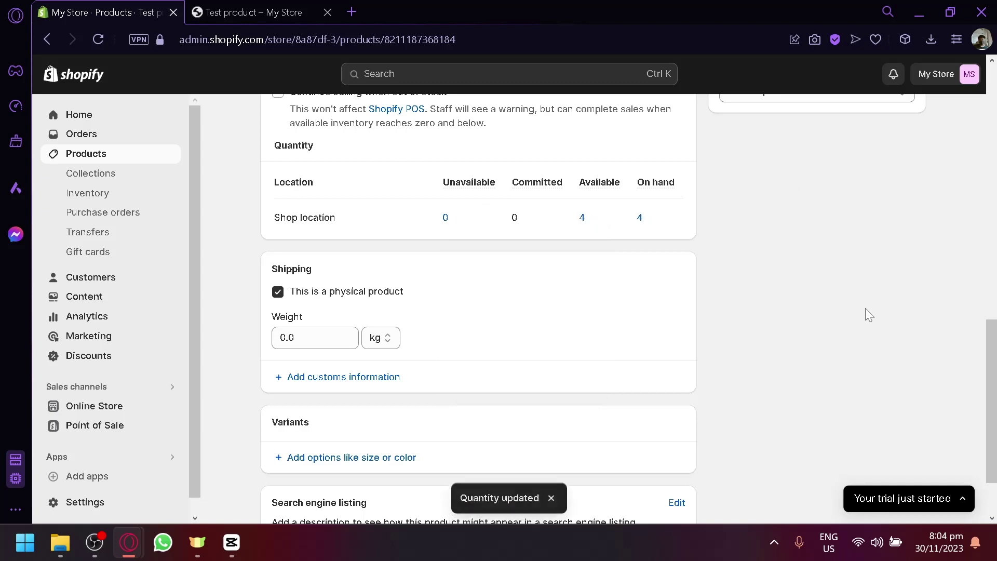
Step: Reload the storefront preview, check the Test product's availability among the featured products, and close the preview
{"action": "left_click", "coordinate": [275, 7]}
{"action": "left_click", "coordinate": [97, 40]}
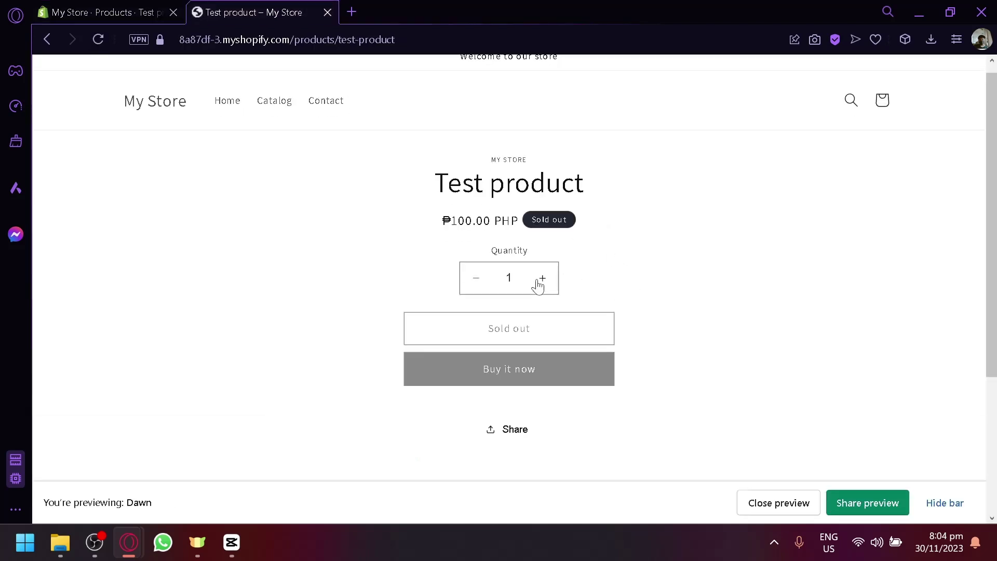
{"action": "left_click", "coordinate": [138, 109]}
{"action": "left_click", "coordinate": [104, 12]}
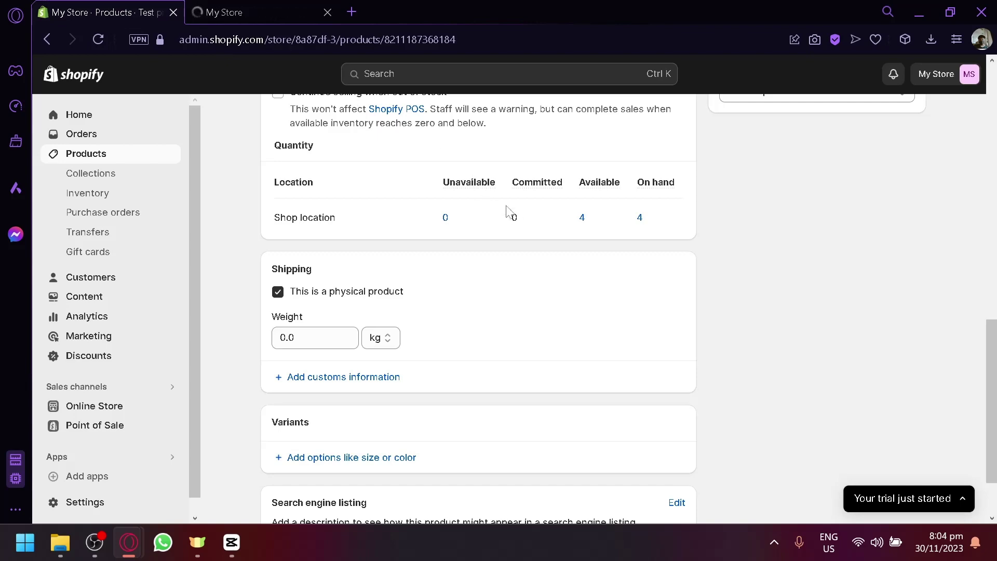
{"action": "scroll", "coordinate": [567, 255], "scroll_direction": "up", "scroll_amount": 10}
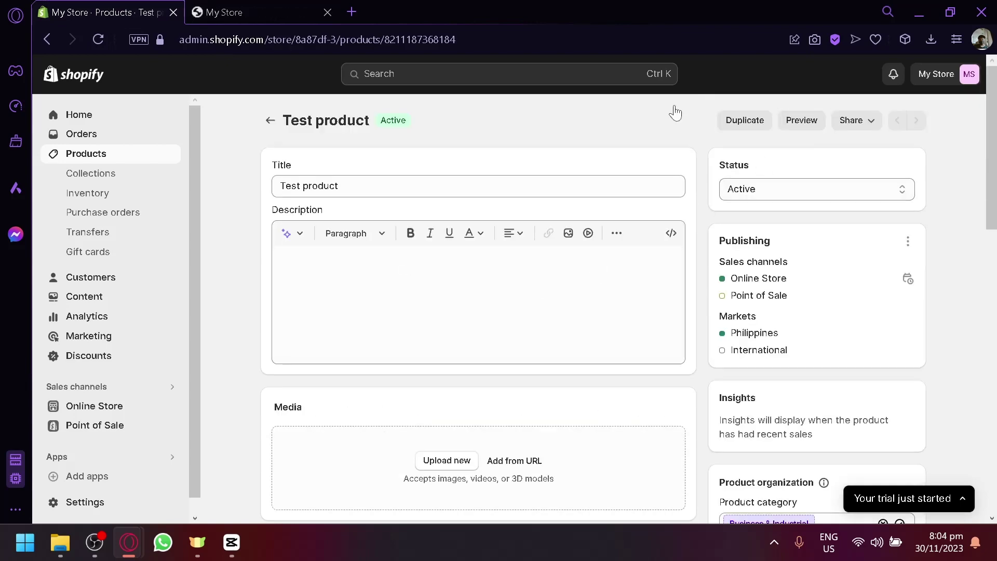
{"action": "left_click", "coordinate": [258, 12]}
{"action": "scroll", "coordinate": [267, 338], "scroll_direction": "down", "scroll_amount": 6}
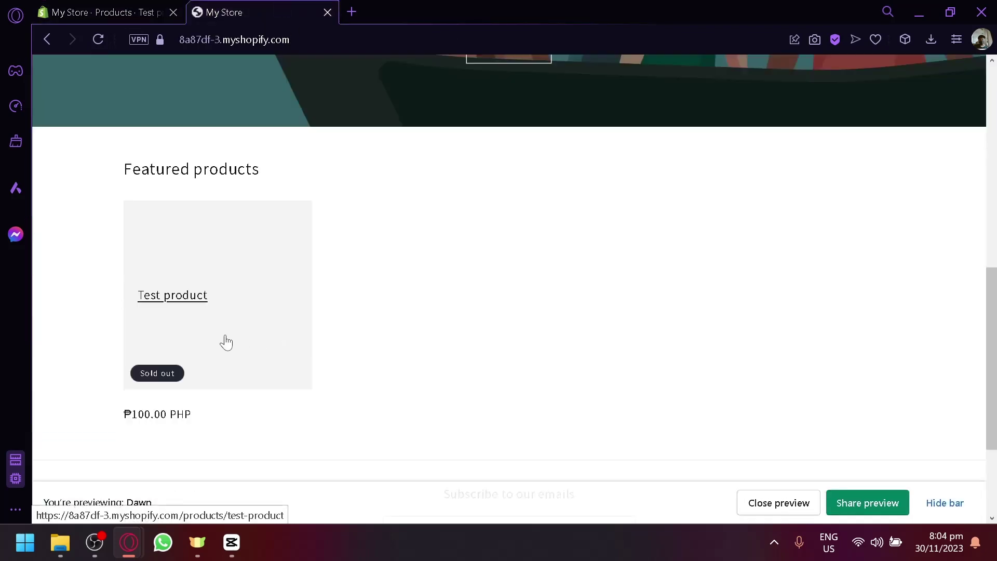
{"action": "left_click", "coordinate": [327, 12]}
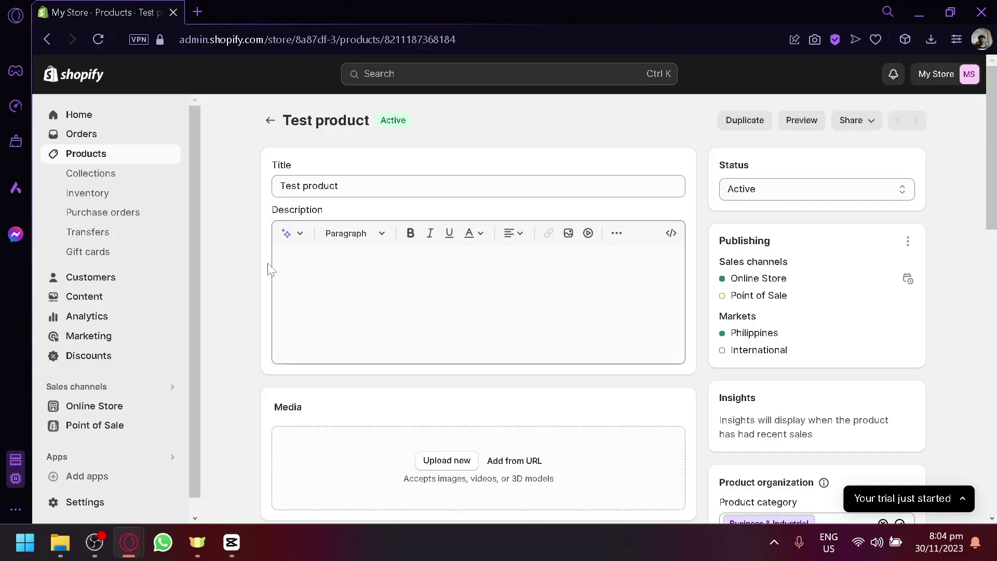
Step: Preview the Test product from its details page, try to add it to the cart and buy it now, and refresh the checkout
{"action": "left_click", "coordinate": [789, 127]}
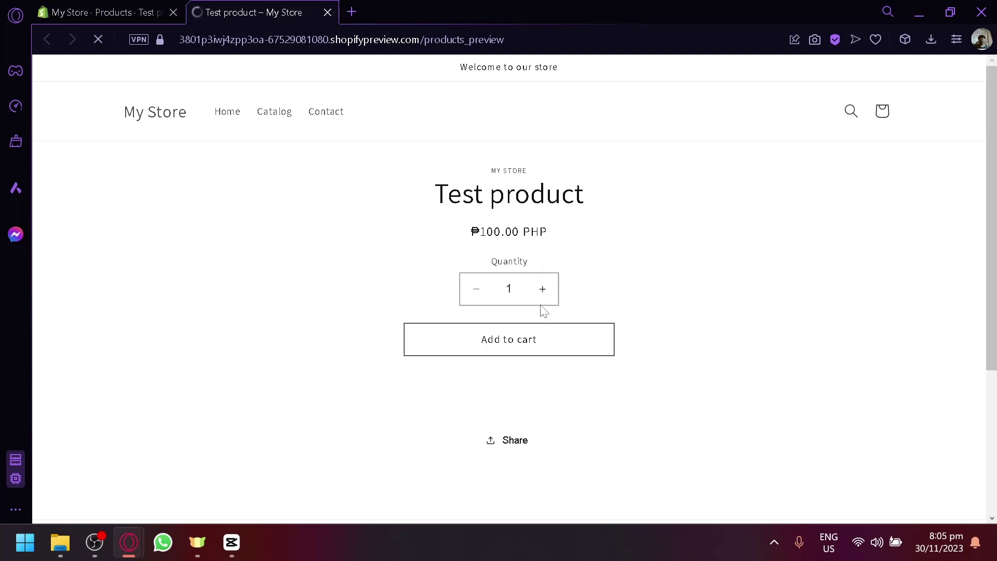
{"action": "left_click", "coordinate": [542, 335]}
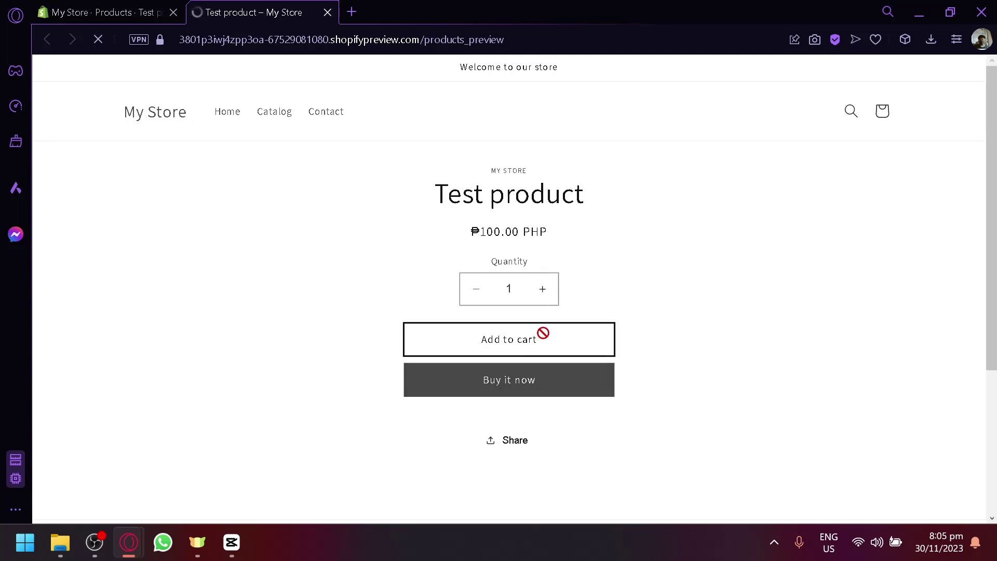
{"action": "left_click", "coordinate": [549, 390]}
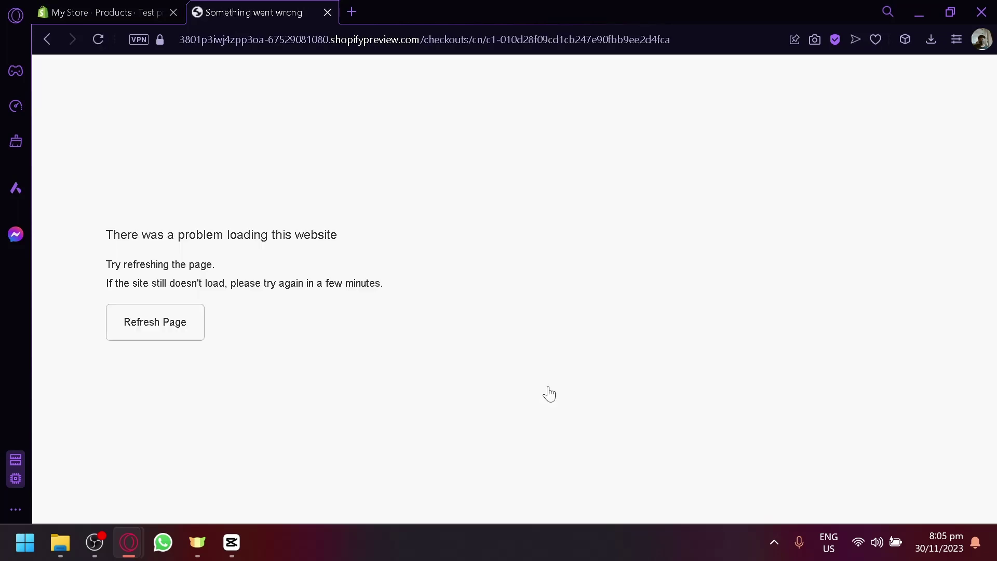
{"action": "left_click", "coordinate": [195, 337]}
Step: View the live online store from the store admin and close the failed checkout page
{"action": "left_click", "coordinate": [136, 12]}
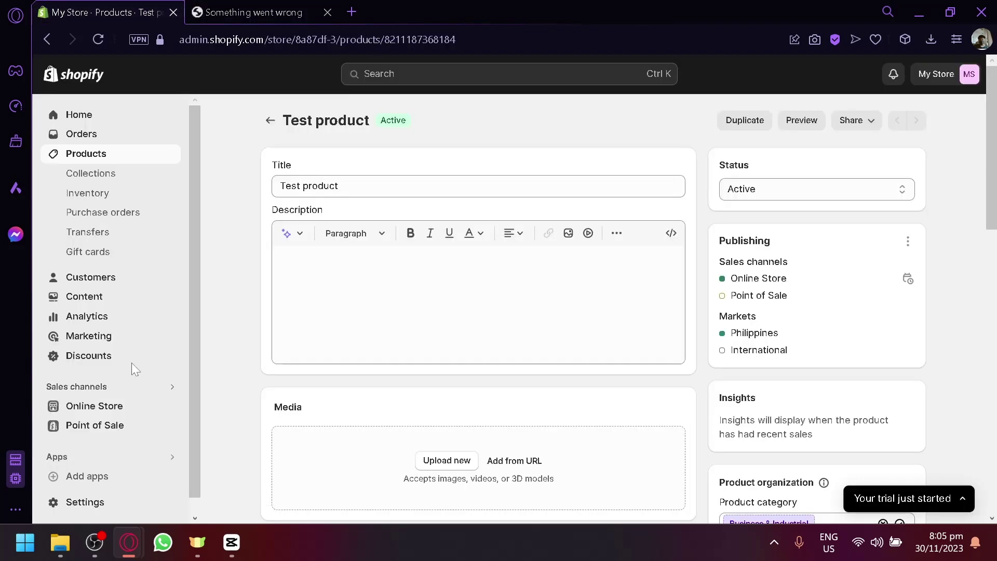
{"action": "left_click", "coordinate": [109, 404]}
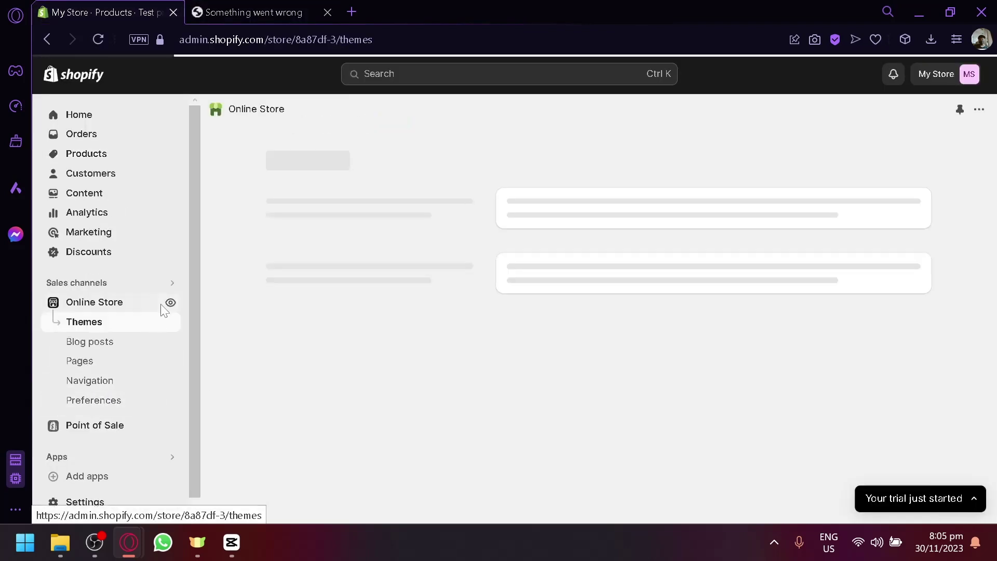
{"action": "left_click", "coordinate": [171, 304]}
{"action": "left_click", "coordinate": [447, 11]}
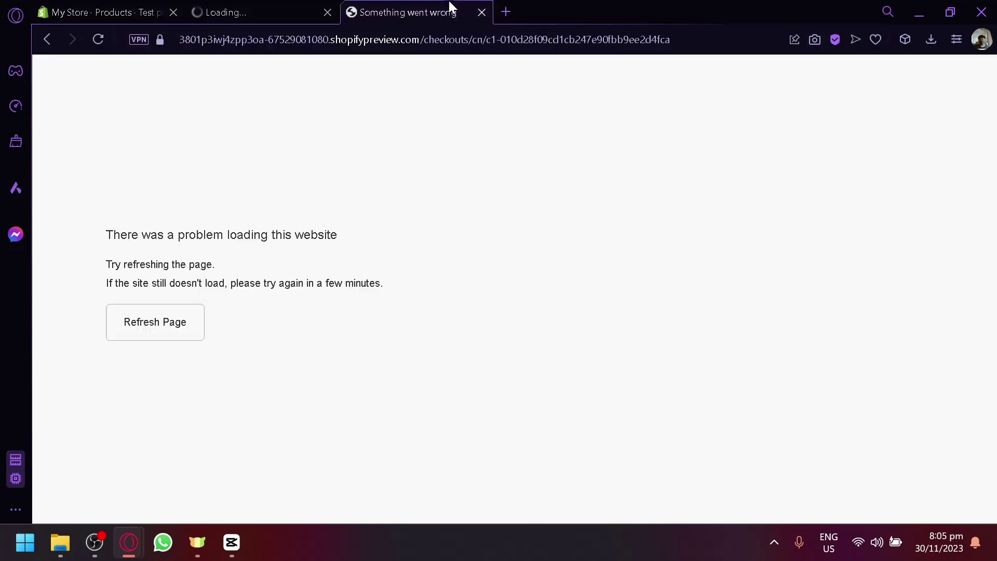
{"action": "left_click", "coordinate": [478, 14]}
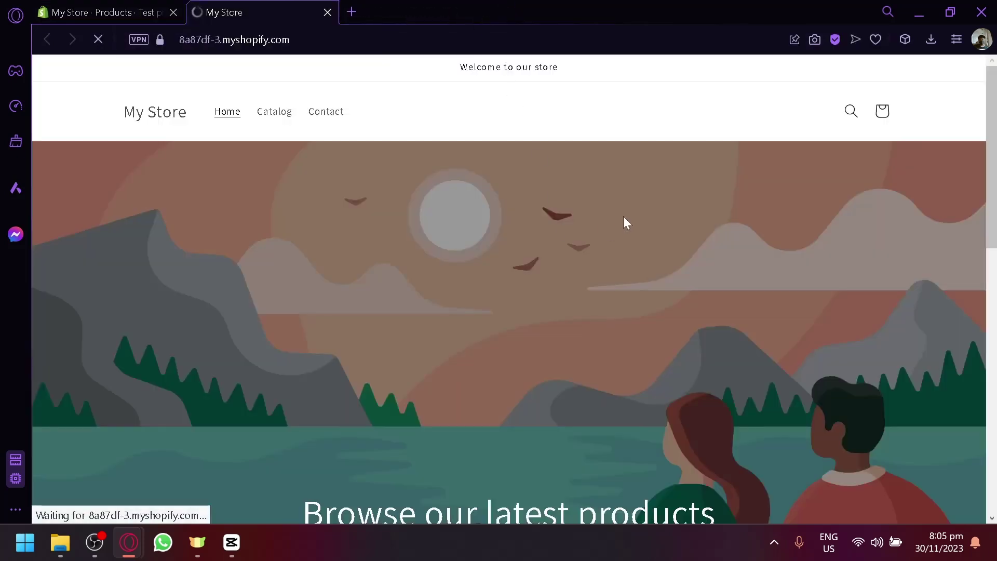
Step: Open the Test product from the storefront's featured products and buy it now to reach the checkout
{"action": "scroll", "coordinate": [625, 220], "scroll_direction": "down", "scroll_amount": 8}
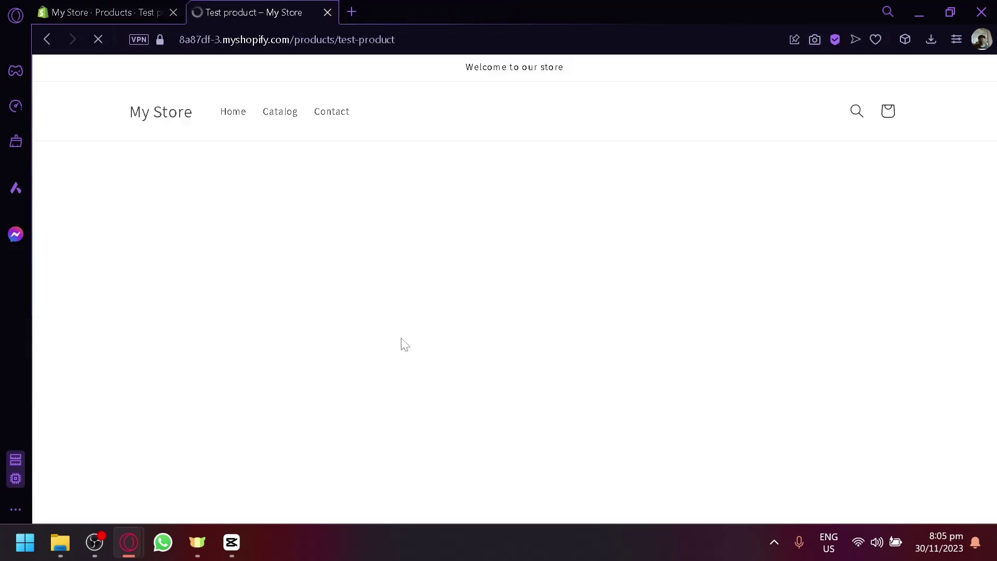
{"action": "scroll", "coordinate": [514, 312], "scroll_direction": "down", "scroll_amount": 2}
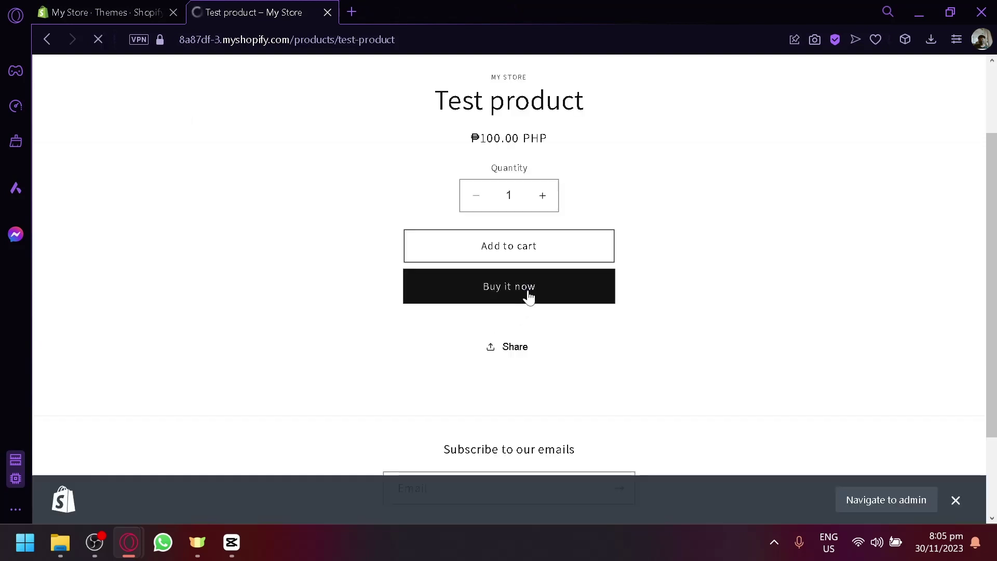
{"action": "left_click", "coordinate": [529, 294]}
{"action": "right_click", "coordinate": [529, 290]}
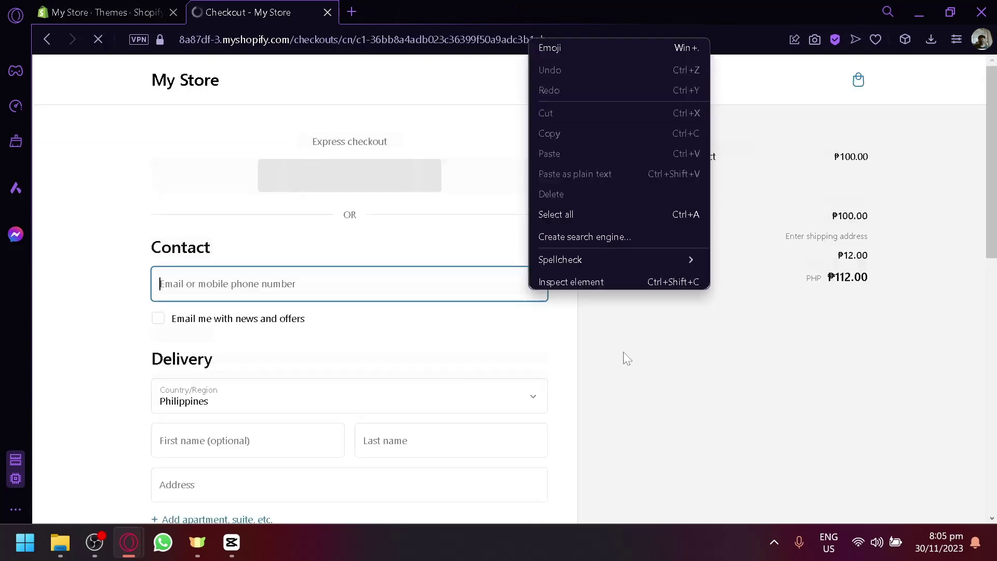
Step: Select Cash on Delivery (COD) as the checkout payment method and review its instructions and the other payment options
{"action": "scroll", "coordinate": [623, 358], "scroll_direction": "down", "scroll_amount": 4}
{"action": "scroll", "coordinate": [576, 350], "scroll_direction": "down", "scroll_amount": 9}
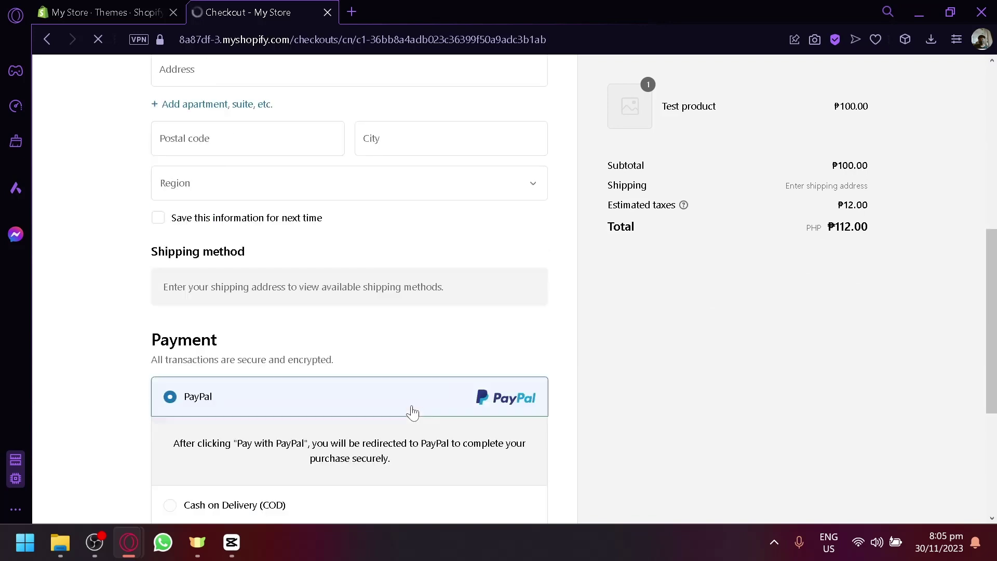
{"action": "left_click", "coordinate": [227, 258]}
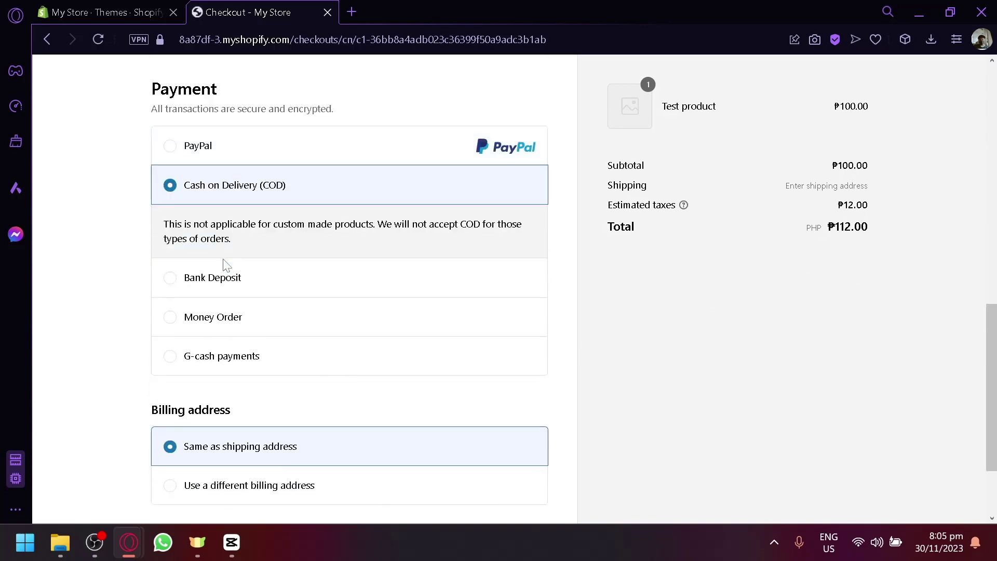
{"action": "scroll", "coordinate": [200, 356], "scroll_direction": "down", "scroll_amount": 2}
{"action": "scroll", "coordinate": [218, 290], "scroll_direction": "up", "scroll_amount": 4}
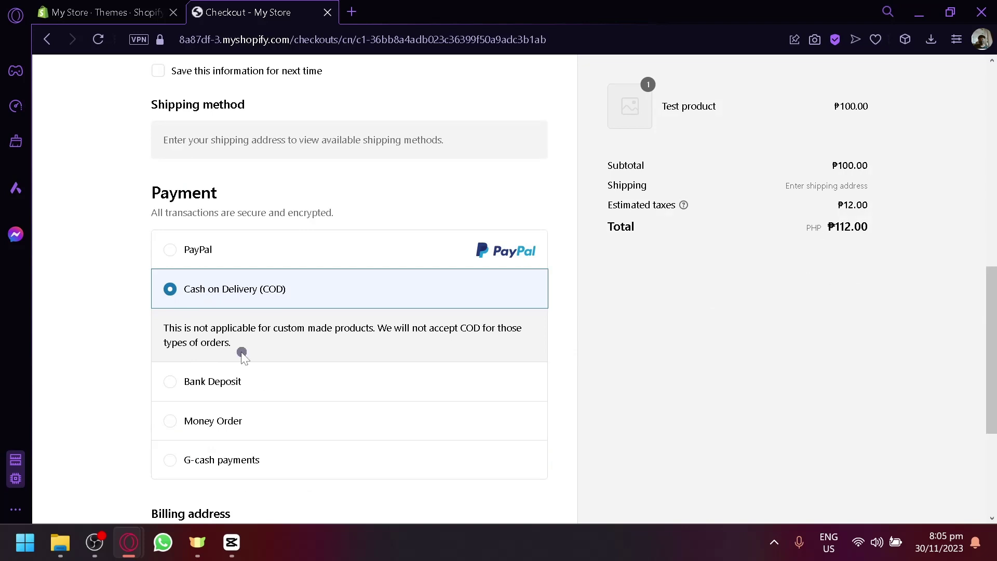
Step: Review the Cash on Delivery instructions at checkout, and select Bank Deposit, Money Order and finally G-cash payments to check each method
{"action": "left_click_drag", "start_coordinate": [242, 356], "coordinate": [157, 329]}
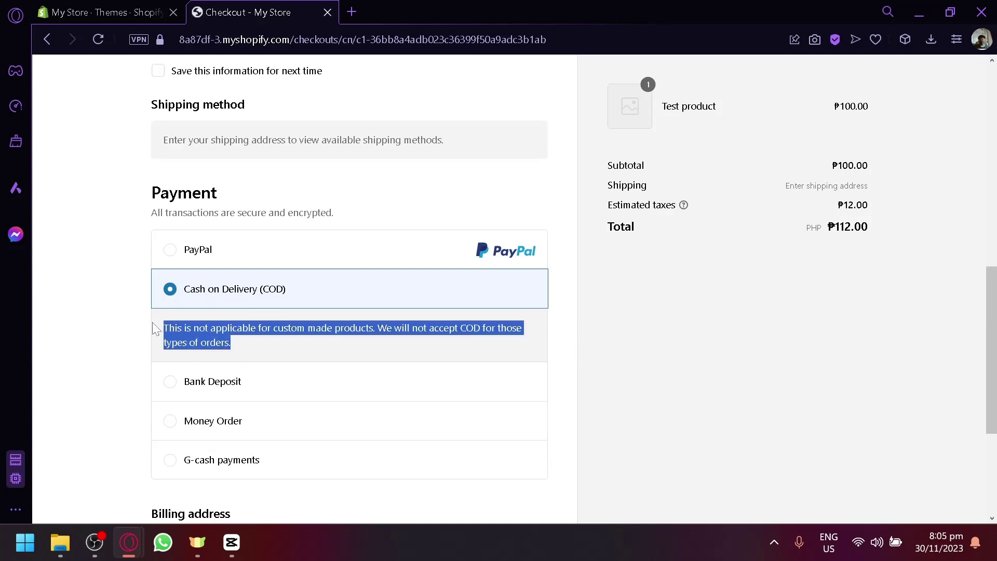
{"action": "left_click", "coordinate": [319, 355]}
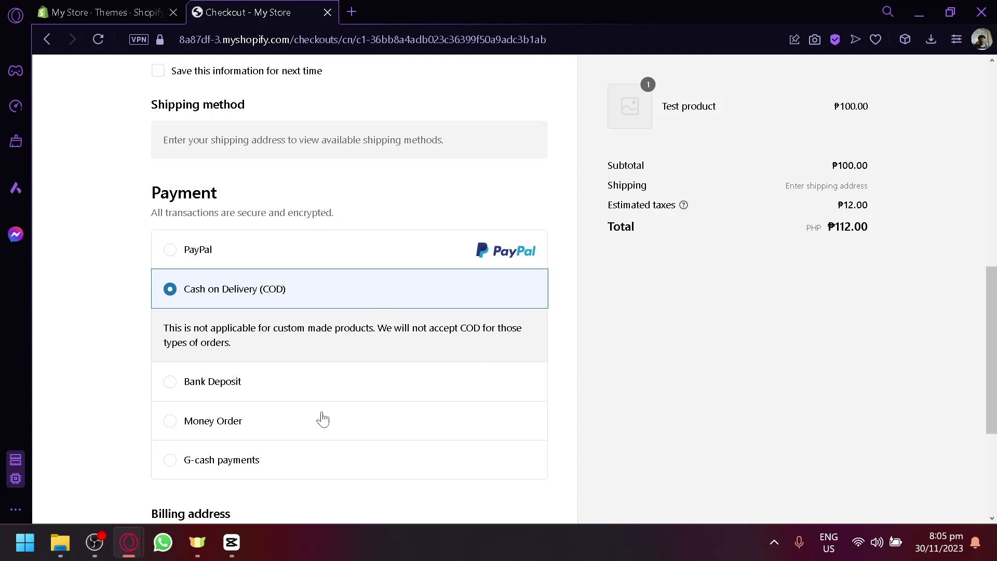
{"action": "left_click", "coordinate": [480, 395]}
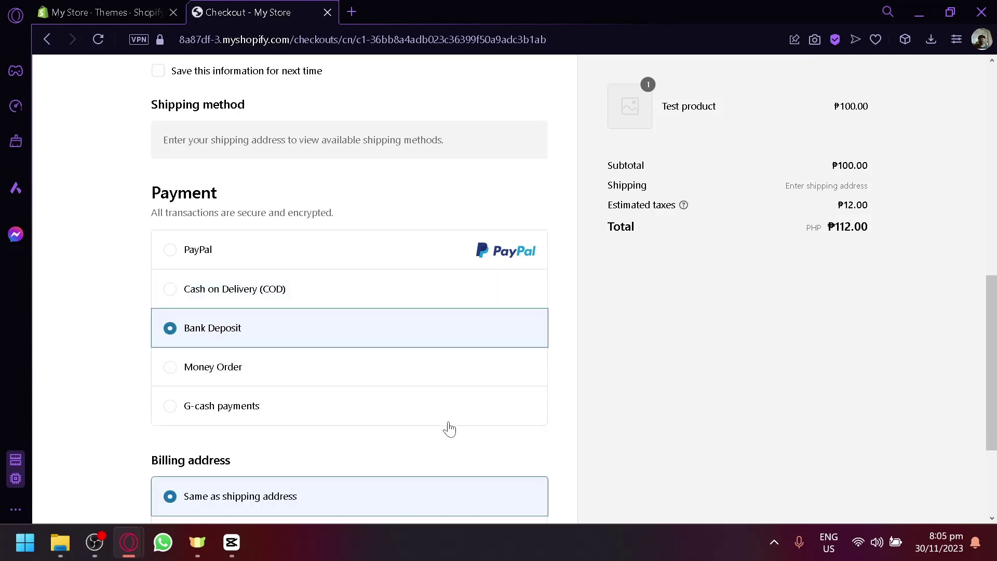
{"action": "left_click", "coordinate": [398, 378]}
{"action": "left_click", "coordinate": [402, 417]}
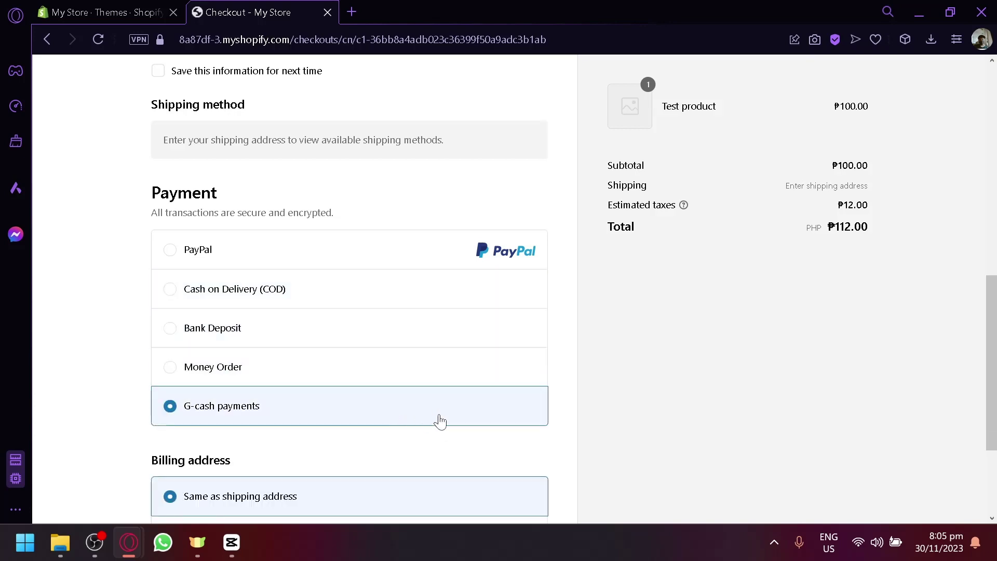
{"action": "scroll", "coordinate": [442, 418], "scroll_direction": "down", "scroll_amount": 3}
{"action": "scroll", "coordinate": [468, 357], "scroll_direction": "up", "scroll_amount": 15}
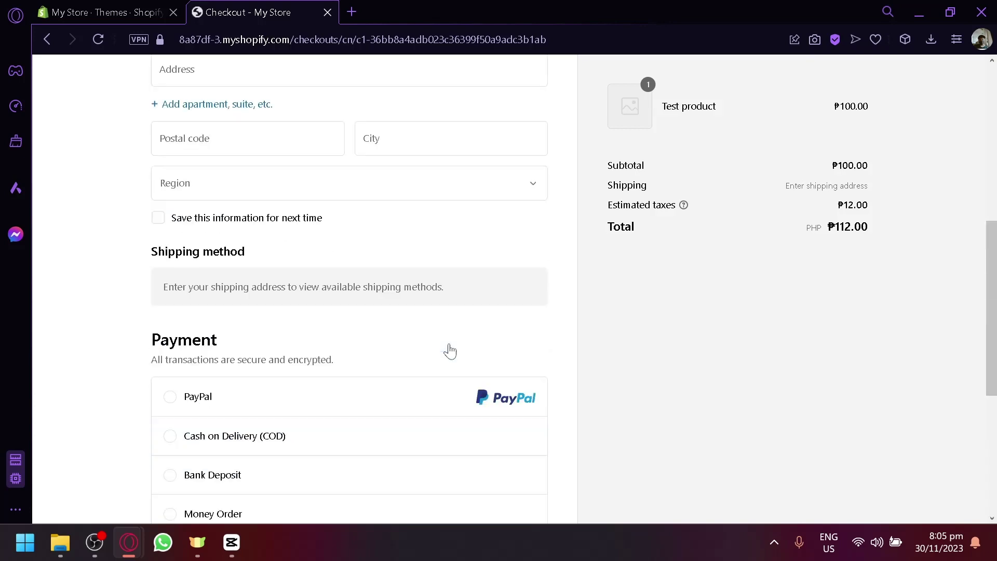
{"action": "scroll", "coordinate": [426, 415], "scroll_direction": "down", "scroll_amount": 15}
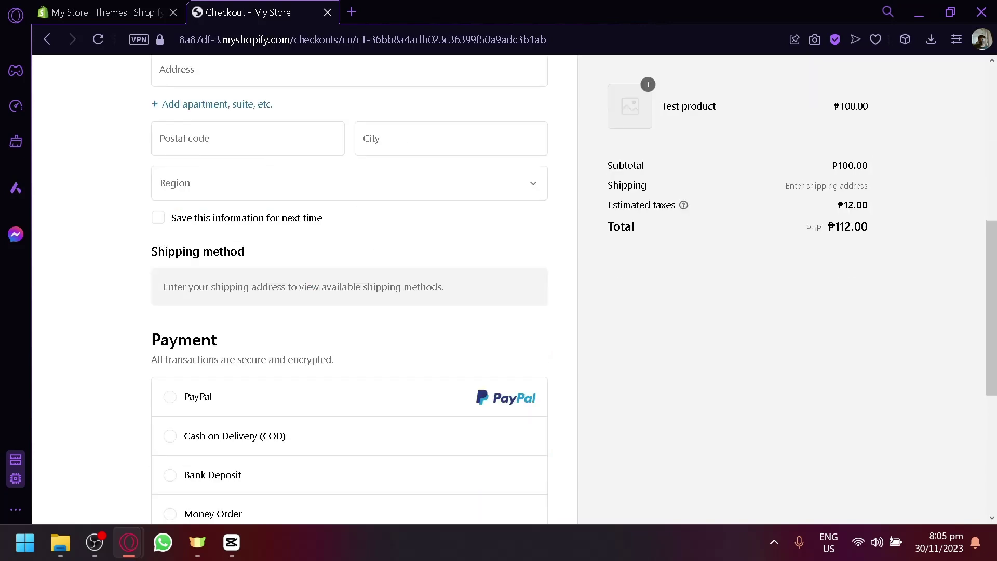